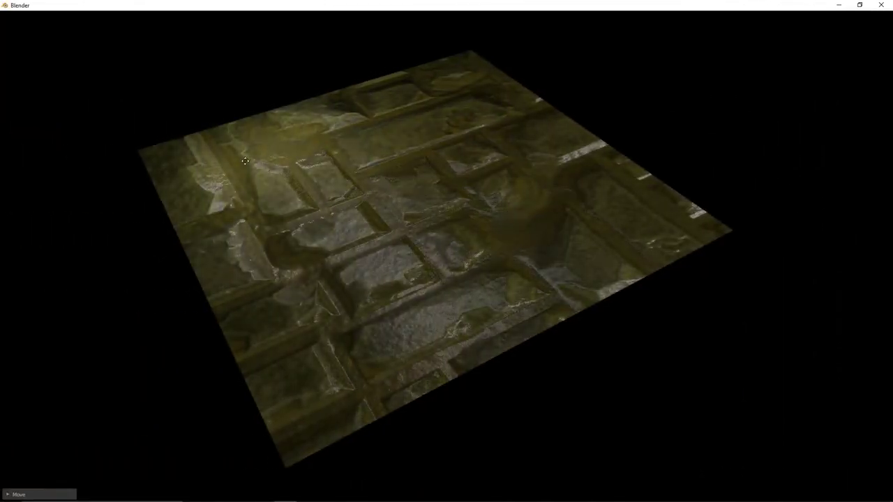
# Step: Drag the point light across the textured stone-tile plane to preview the lighting
pyautogui.moveTo(245, 161)
pyautogui.mouseDown()
pyautogui.moveTo(440, 211)
pyautogui.moveTo(648, 121)
pyautogui.moveTo(579, 62)
pyautogui.moveTo(460, 36)
pyautogui.moveTo(216, 74)
pyautogui.moveTo(144, 110)
pyautogui.moveTo(137, 166)
pyautogui.moveTo(275, 329)
pyautogui.moveTo(300, 349)
pyautogui.moveTo(349, 365)
pyautogui.moveTo(510, 360)
pyautogui.moveTo(645, 281)
pyautogui.moveTo(653, 185)
pyautogui.moveTo(586, 140)
pyautogui.moveTo(567, 130)
pyautogui.moveTo(537, 147)
pyautogui.moveTo(390, 126)
pyautogui.moveTo(541, 129)
pyautogui.moveTo(509, 209)
pyautogui.moveTo(598, 128)
pyautogui.moveTo(646, 134)
pyautogui.moveTo(596, 128)
pyautogui.moveTo(640, 138)
pyautogui.moveTo(647, 185)
pyautogui.moveTo(614, 174)
pyautogui.moveTo(559, 130)
pyautogui.moveTo(580, 112)
pyautogui.moveTo(558, 126)
pyautogui.moveTo(174, 122)
pyautogui.moveTo(488, 119)
pyautogui.moveTo(229, 118)
pyautogui.moveTo(138, 144)
pyautogui.mouseUp()
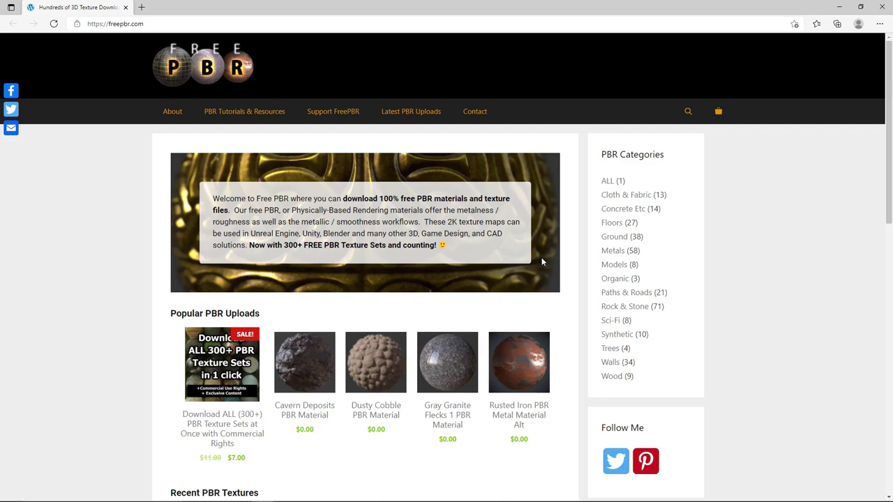
# Step: Scroll down to PBR Texture Categories and open Walls, listing 34 wall materials
pyautogui.scroll(-2, 479, 342)
pyautogui.scroll(-2, 478, 347)
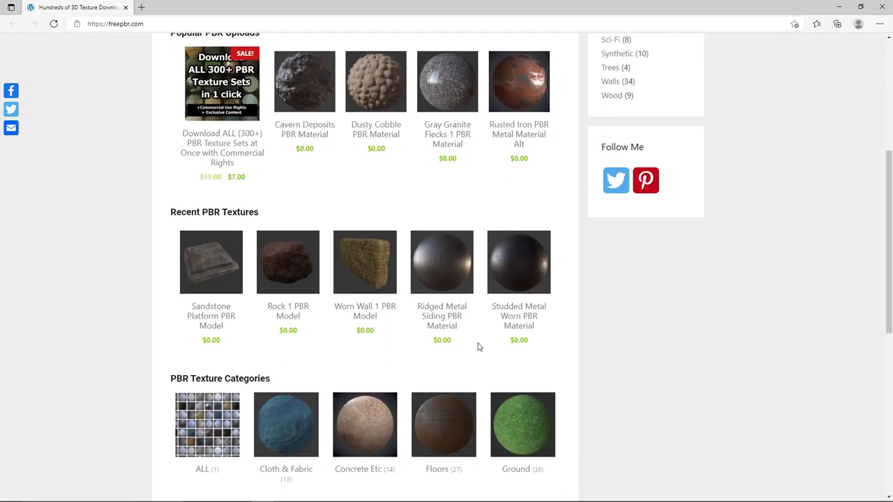
pyautogui.scroll(-2, 594, 349)
pyautogui.scroll(-1, 594, 349)
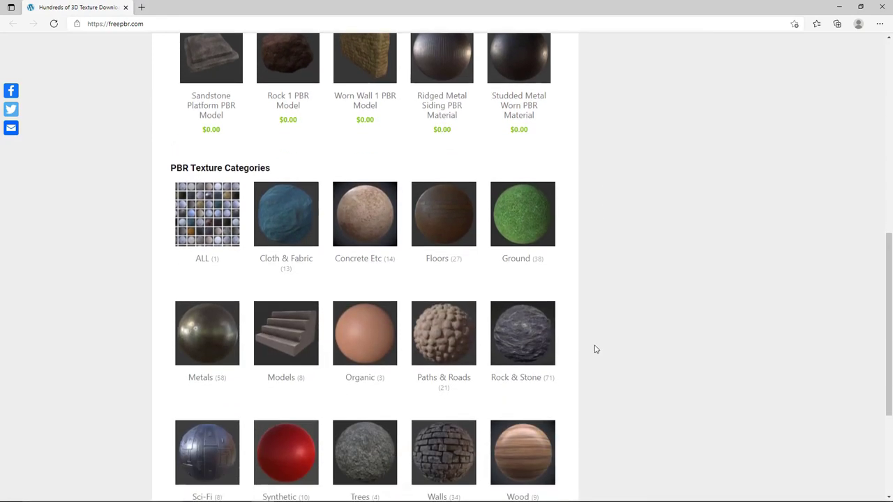
pyautogui.scroll(-3, 618, 337)
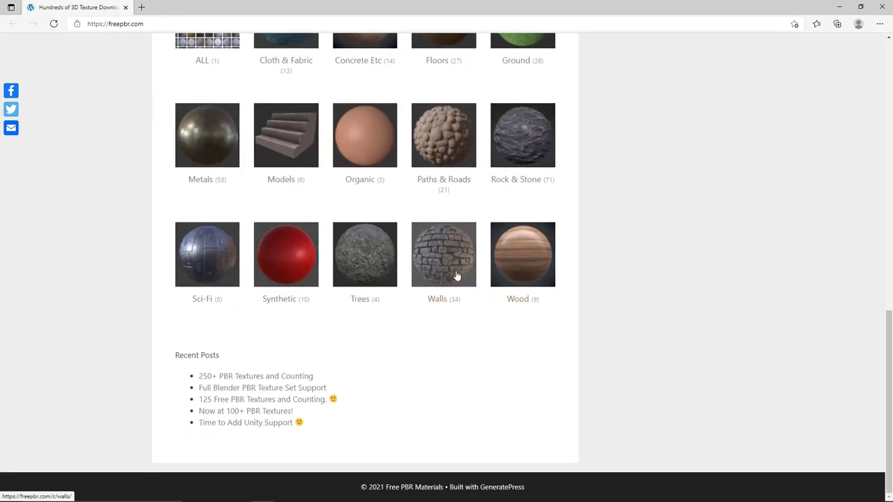
pyautogui.click(457, 277)
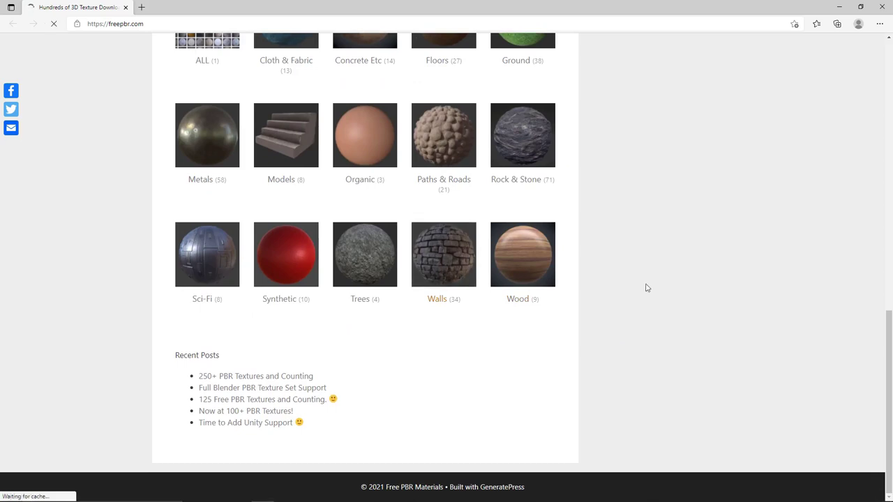
pyautogui.scroll(-2, 600, 345)
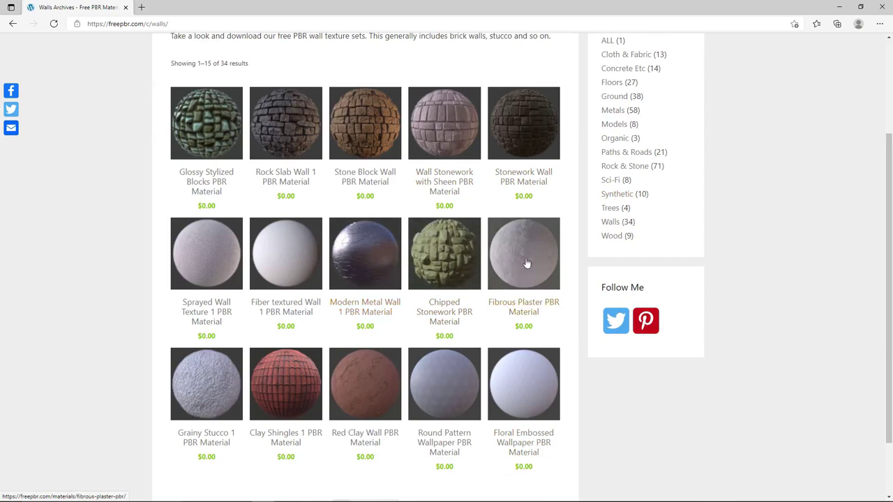
# Step: Download the chipped-stonework-bl zip from the Chipped Stonework PBR Material page, then return to Blender
pyautogui.click(466, 264)
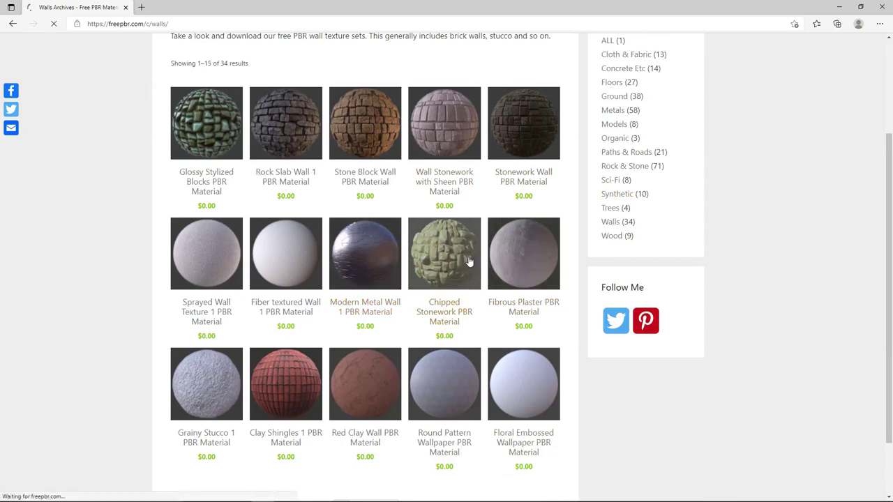
pyautogui.scroll(-3, 530, 306)
pyautogui.scroll(1, 530, 305)
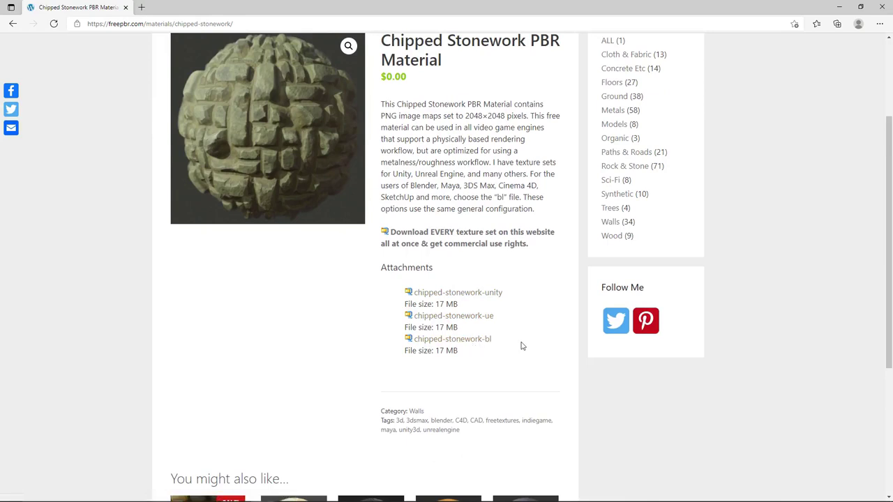
pyautogui.click(491, 345)
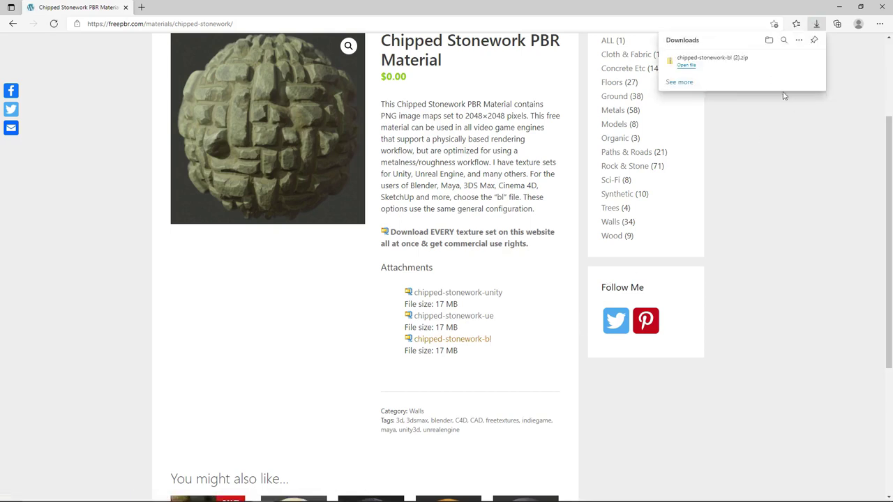
pyautogui.hotkey('alt', 'Tab')
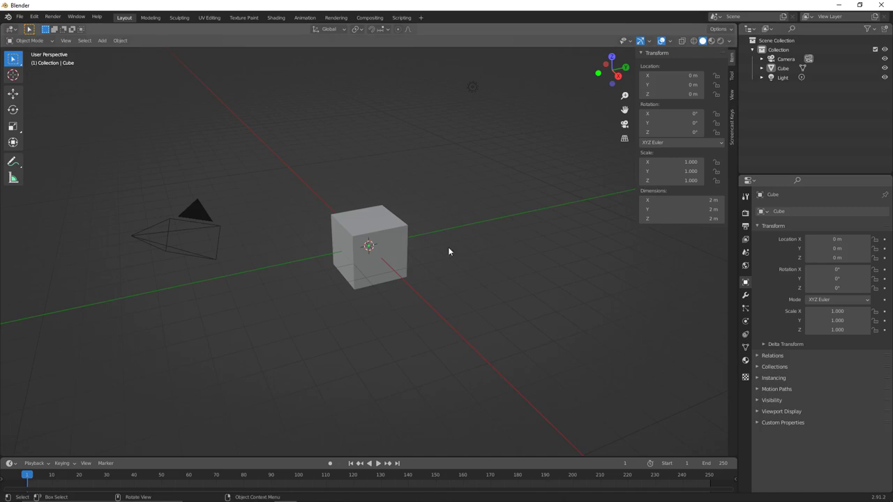
# Step: Delete the default cube and add a mesh plane at the origin
pyautogui.click(399, 245)
pyautogui.press('x')
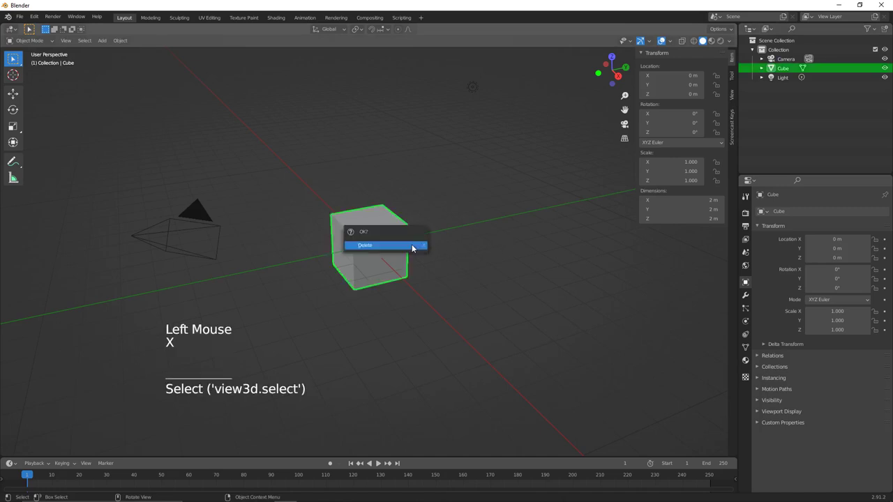
pyautogui.click(412, 245)
pyautogui.hotkey('shift', 'a')
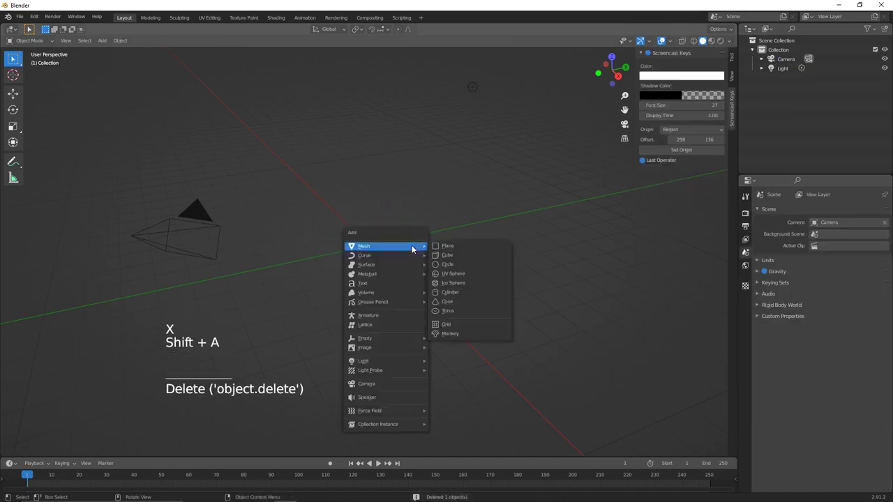
pyautogui.click(447, 246)
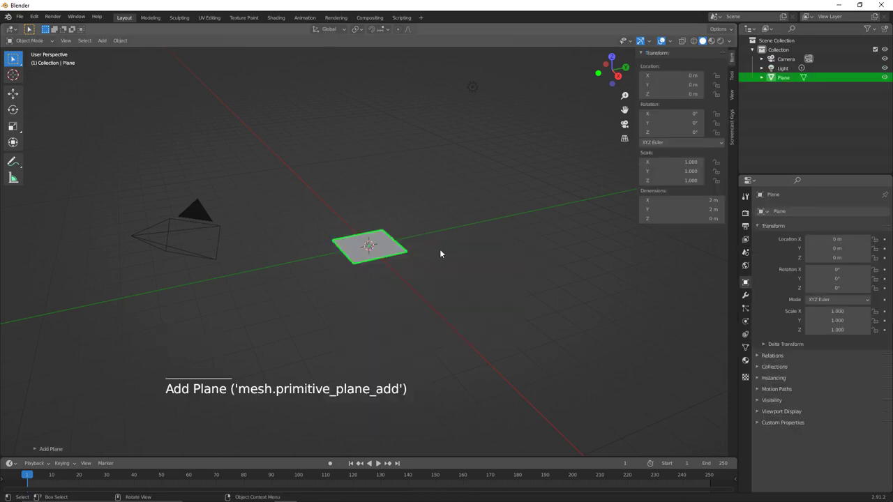
# Step: Create a new Principled BSDF material, Material.001, on the plane
pyautogui.scroll(3, 440, 252)
pyautogui.scroll(2, 432, 258)
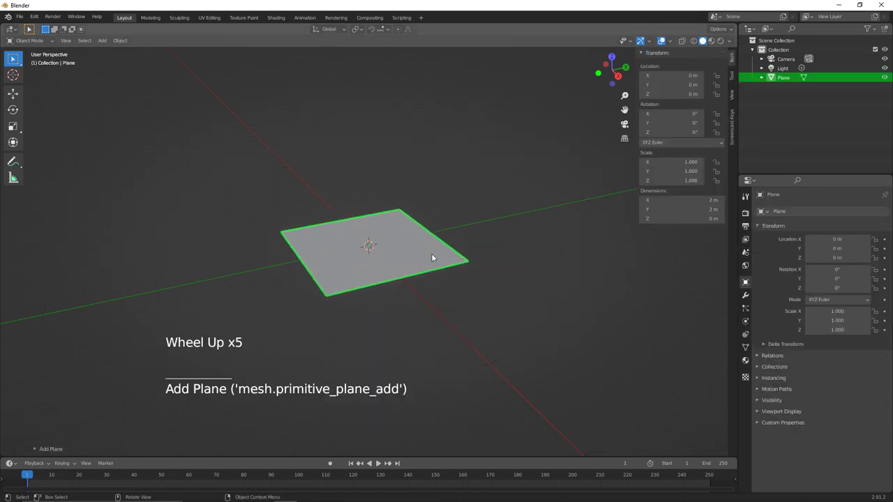
pyautogui.click(745, 360)
pyautogui.click(833, 251)
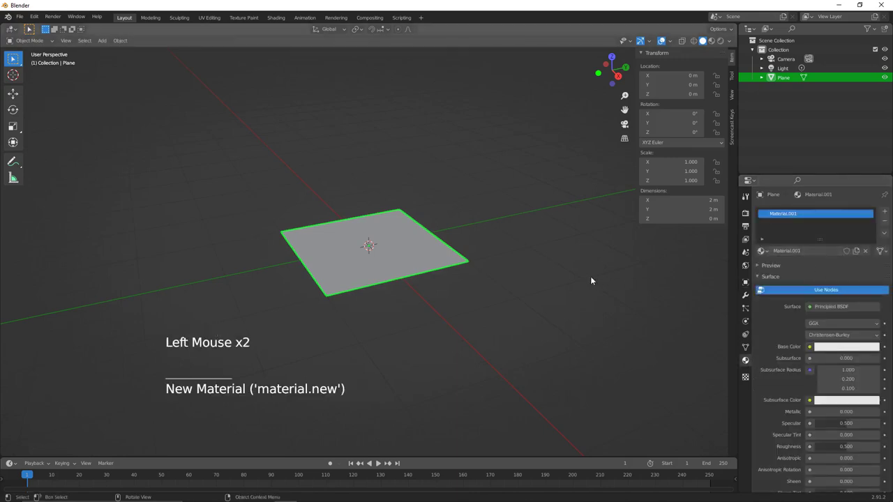
pyautogui.keyDown('shift'); pyautogui.moveTo(500, 265); pyautogui.dragTo(480, 266, button='middle'); pyautogui.keyUp('shift')
pyautogui.scroll(2, 478, 266)
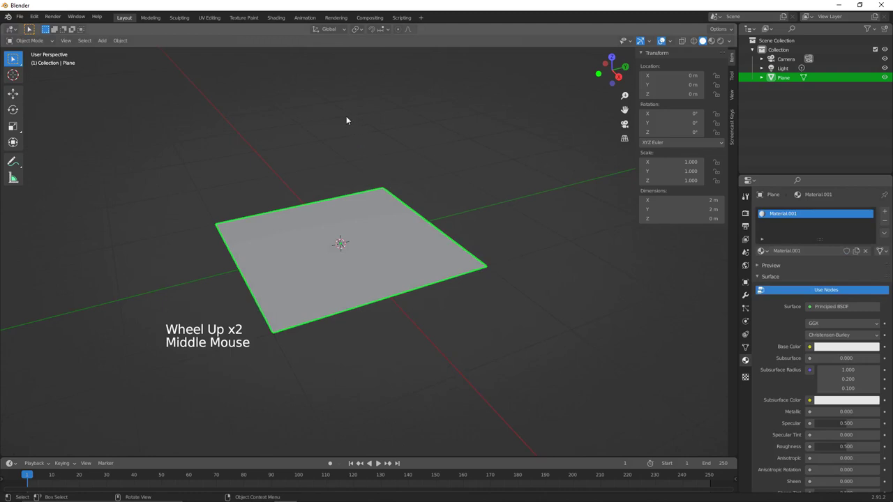
# Step: Switch to Shading, enlarge the node editor, frame Material.001's nodes, and bring up the Add node menu
pyautogui.click(279, 21)
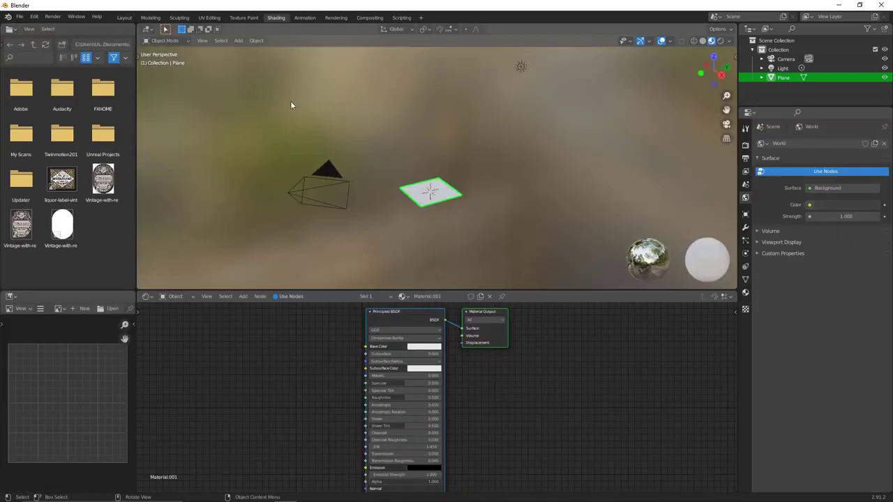
pyautogui.moveTo(464, 291); pyautogui.dragTo(468, 207)
pyautogui.moveTo(418, 277); pyautogui.dragTo(360, 252, button='middle')
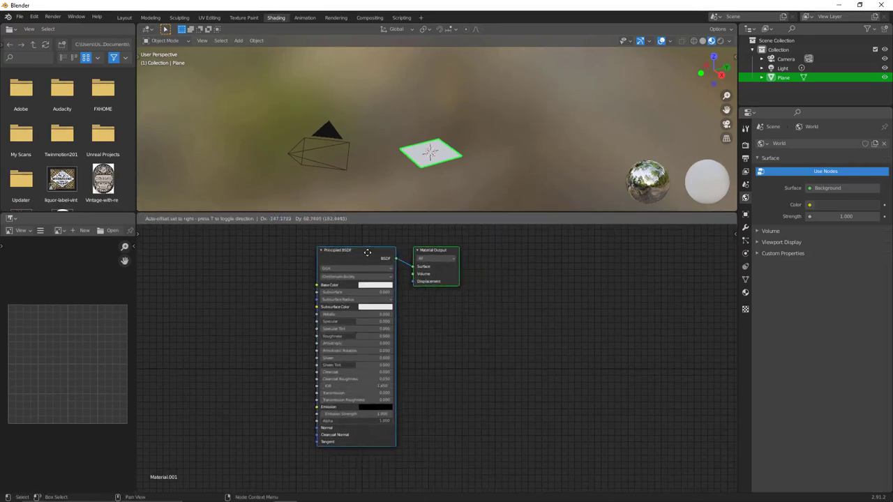
pyautogui.scroll(1, 483, 240)
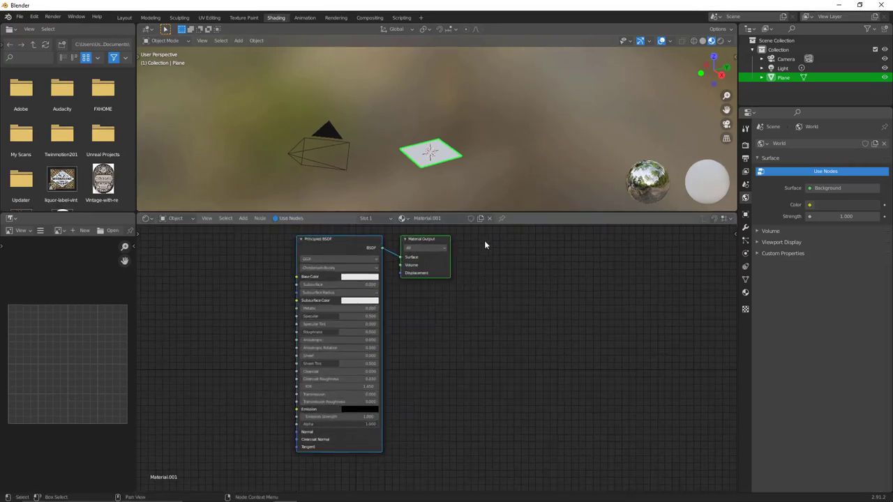
pyautogui.moveTo(351, 247); pyautogui.dragTo(346, 252, button='middle')
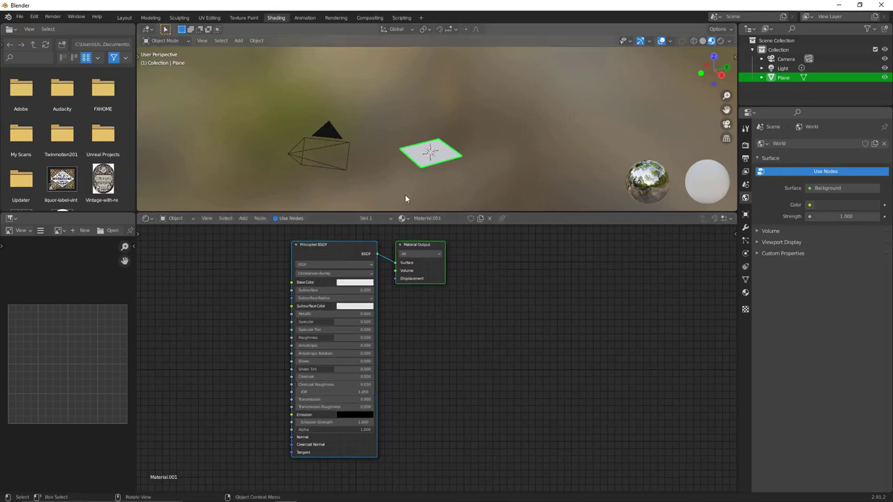
pyautogui.scroll(1, 419, 178)
pyautogui.scroll(2, 423, 175)
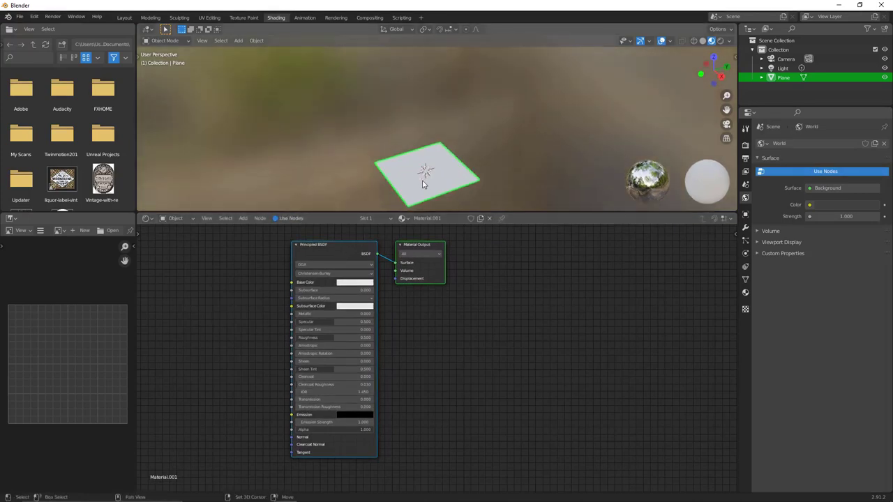
pyautogui.moveTo(423, 174); pyautogui.dragTo(352, 224, button='middle')
pyautogui.press('Home')
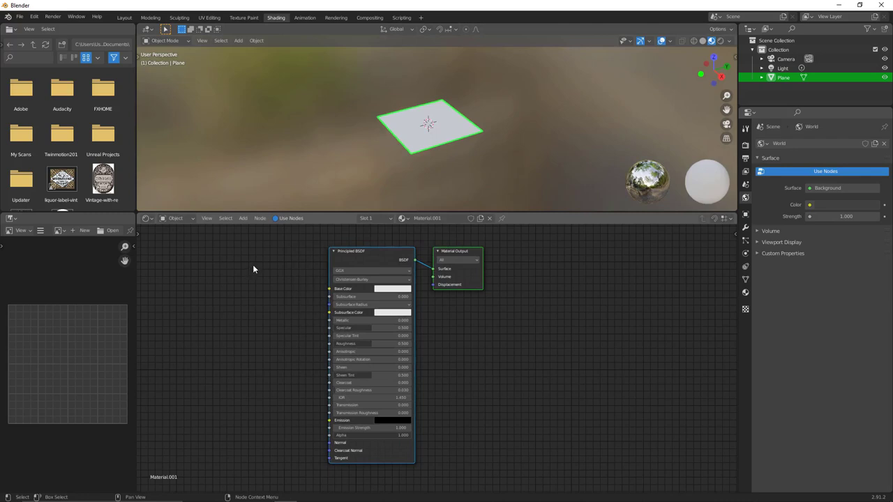
pyautogui.hotkey('shift', 'a')
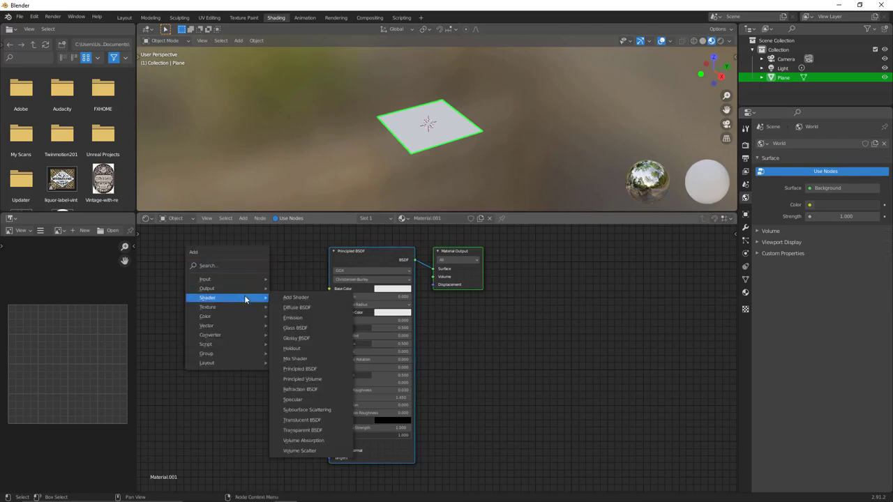
pyautogui.moveTo(208, 307)
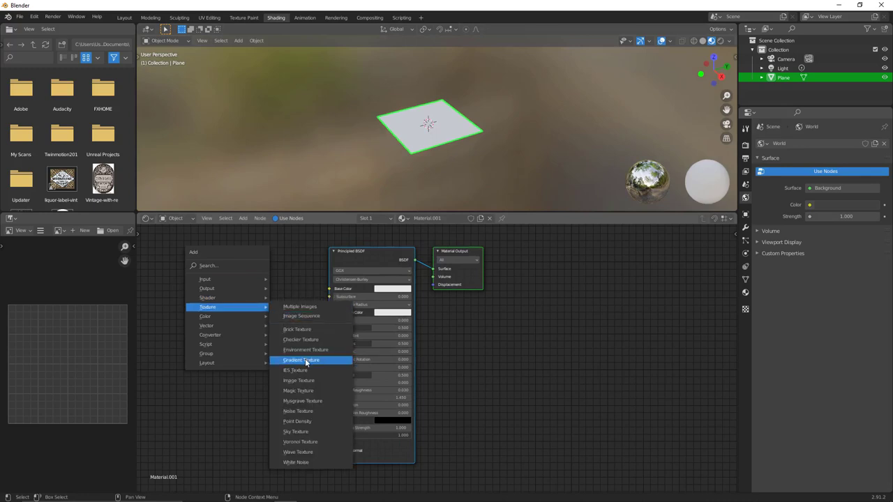
# Step: Add an Image Texture node loading chipped-stonework_albedo.png from the chipped-stonework folder
pyautogui.click(310, 383)
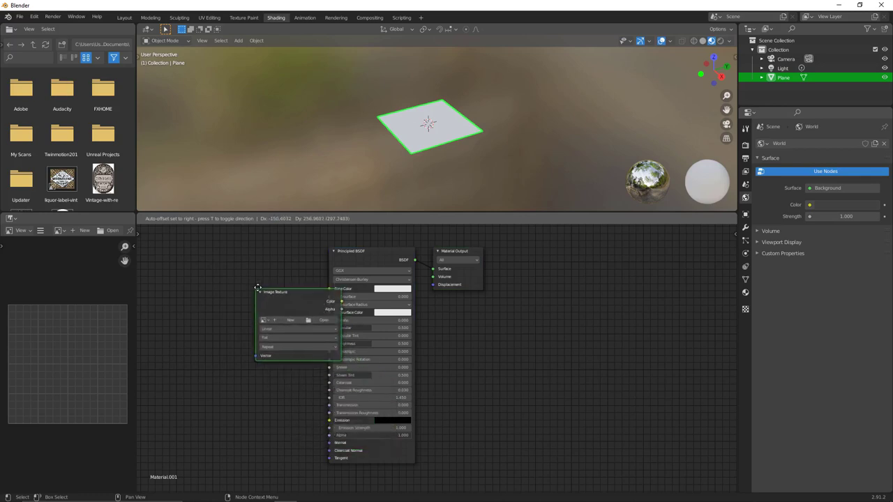
pyautogui.click(223, 254)
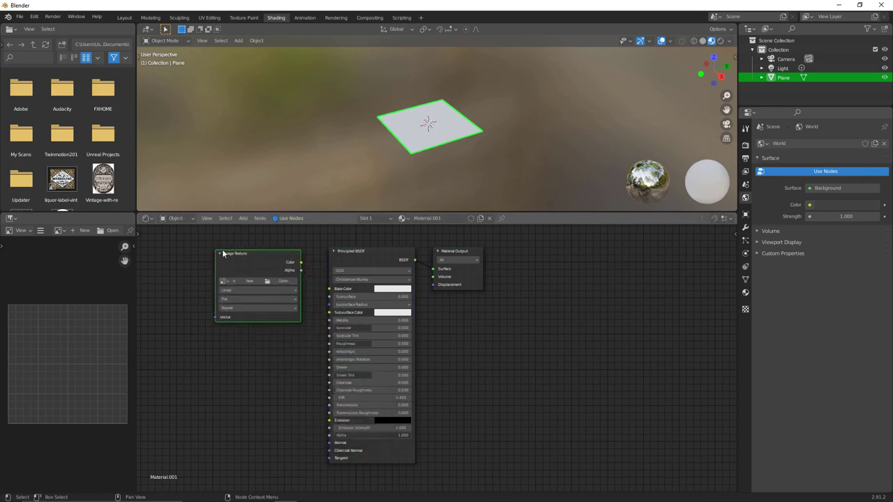
pyautogui.click(283, 282)
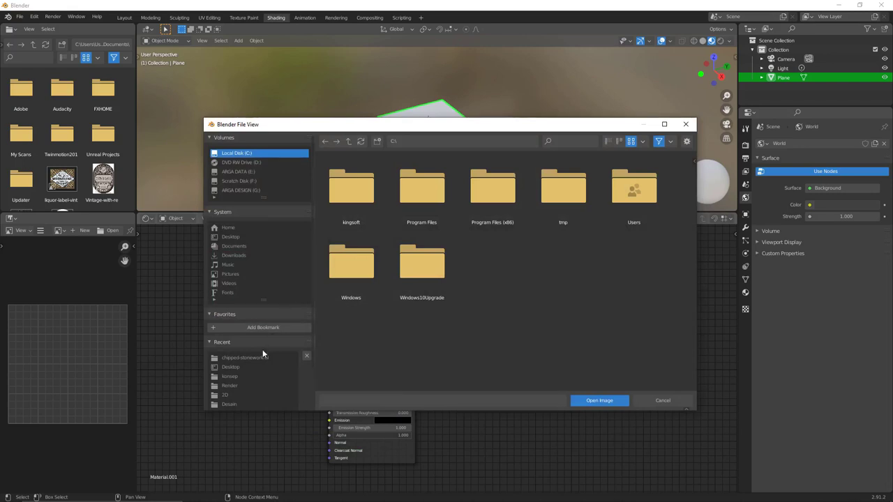
pyautogui.click(259, 358)
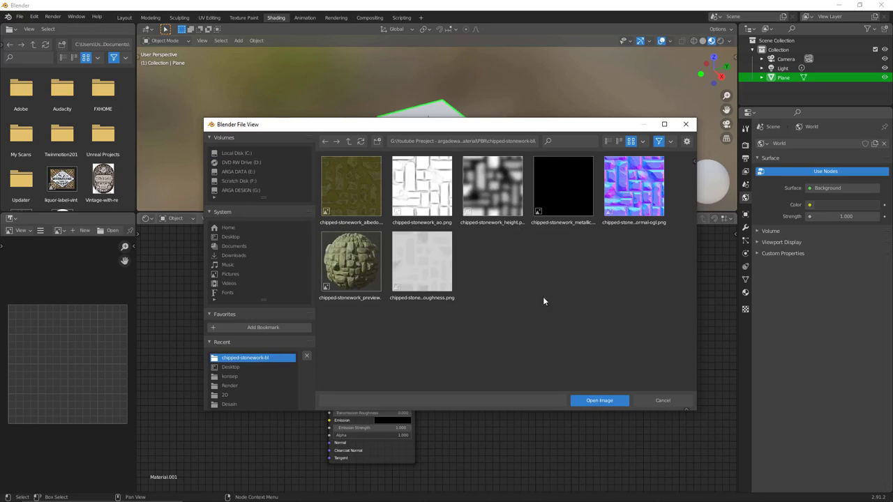
pyautogui.click(360, 189)
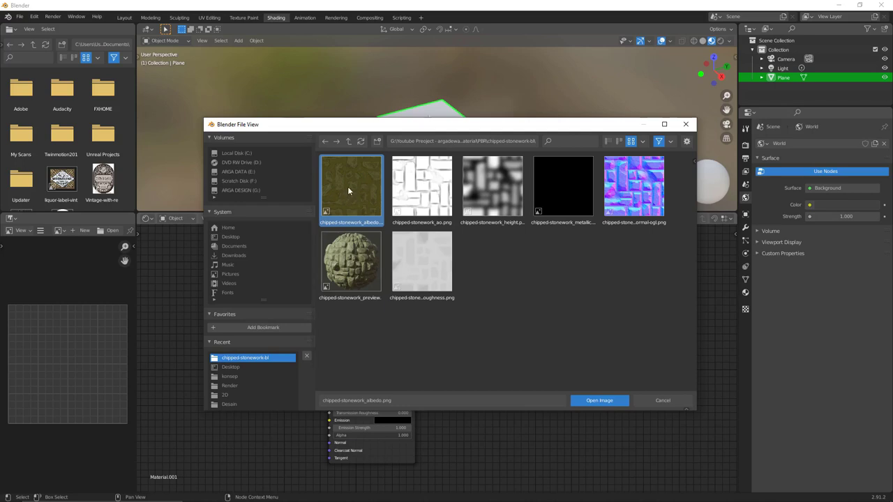
pyautogui.click(592, 403)
pyautogui.moveTo(290, 261); pyautogui.dragTo(328, 289)
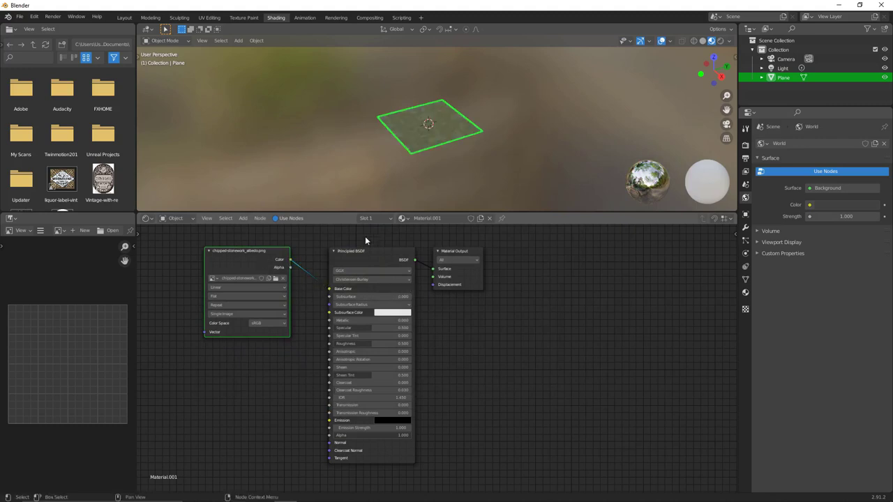
# Step: Copy and paste the albedo Image Texture node, placing the duplicate below the original
pyautogui.scroll(4, 461, 135)
pyautogui.moveTo(461, 135)
pyautogui.mouseDown(button='middle')
pyautogui.moveTo(411, 146)
pyautogui.moveTo(455, 139)
pyautogui.moveTo(455, 131)
pyautogui.moveTo(446, 155)
pyautogui.mouseUp(button='middle')
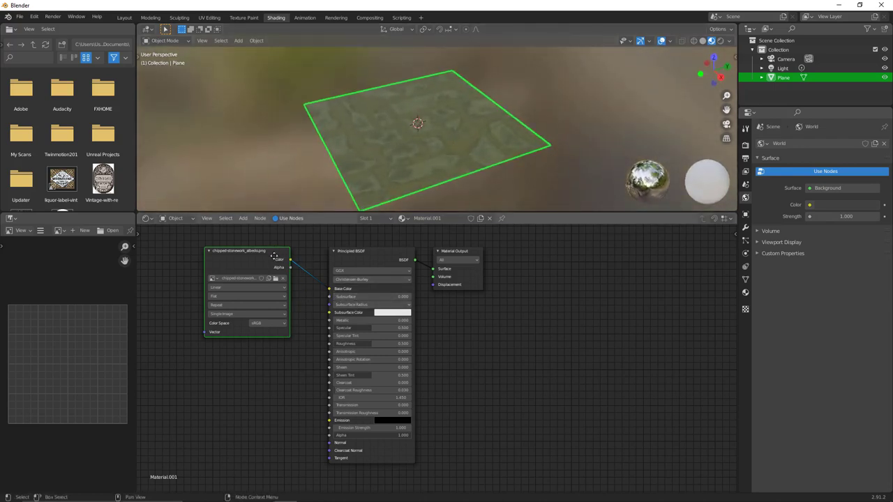
pyautogui.moveTo(274, 256); pyautogui.dragTo(266, 257)
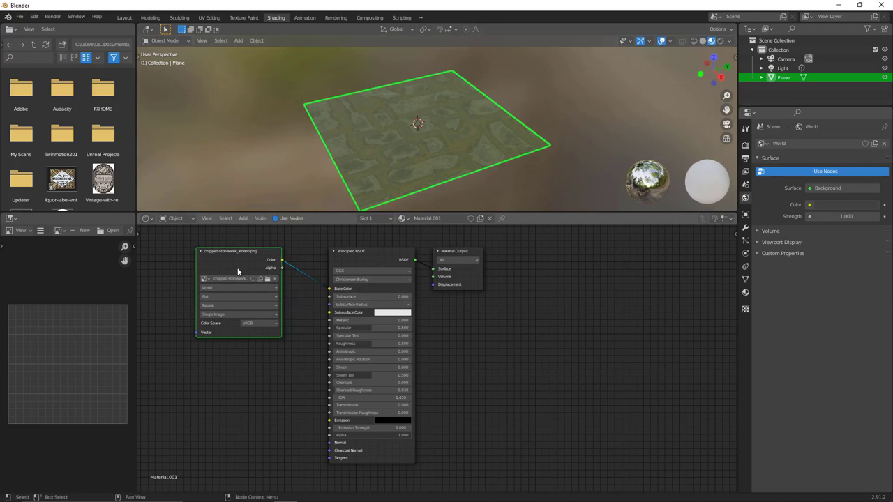
pyautogui.press('ctrl')
pyautogui.click(202, 371)
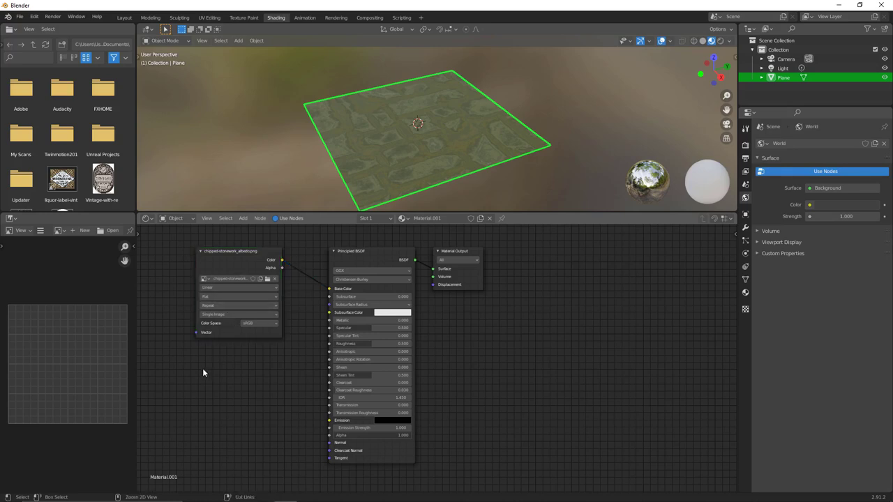
pyautogui.hotkey('ctrl', 'v')
pyautogui.moveTo(267, 254); pyautogui.dragTo(272, 361)
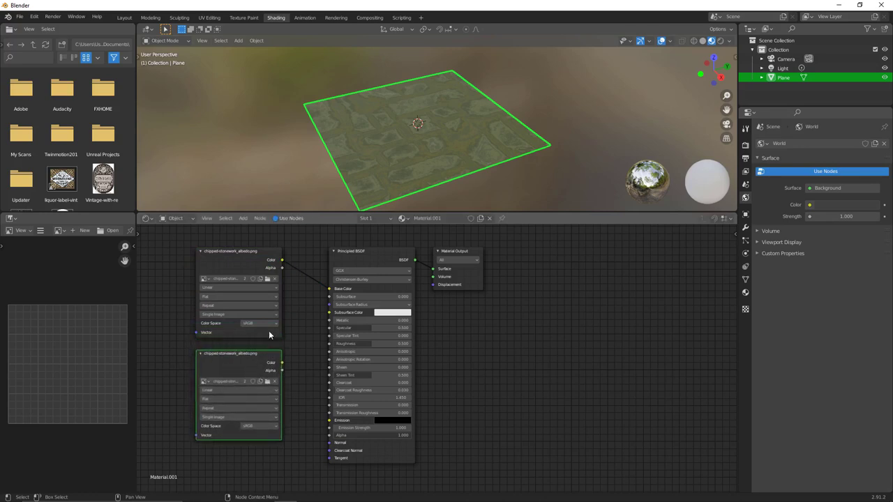
# Step: Load chipped-stonework_roughness.png into the copied Image Texture node
pyautogui.click(267, 382)
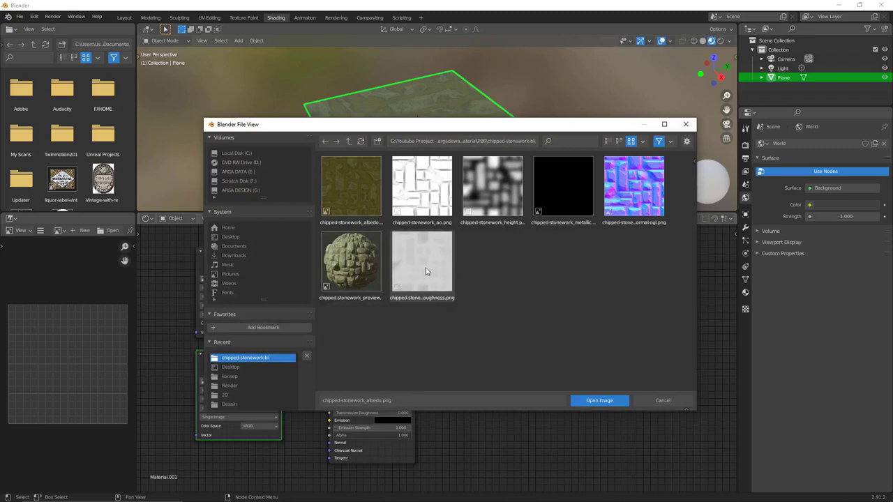
pyautogui.click(604, 400)
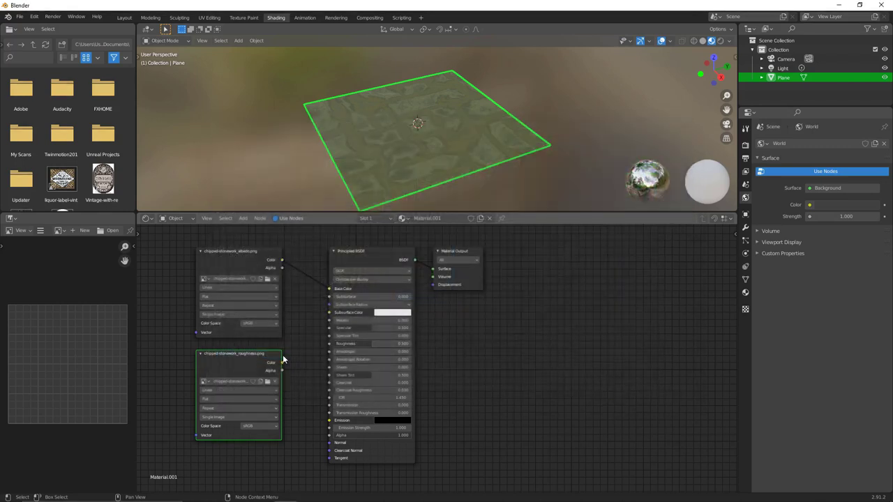
pyautogui.moveTo(267, 360); pyautogui.dragTo(233, 357)
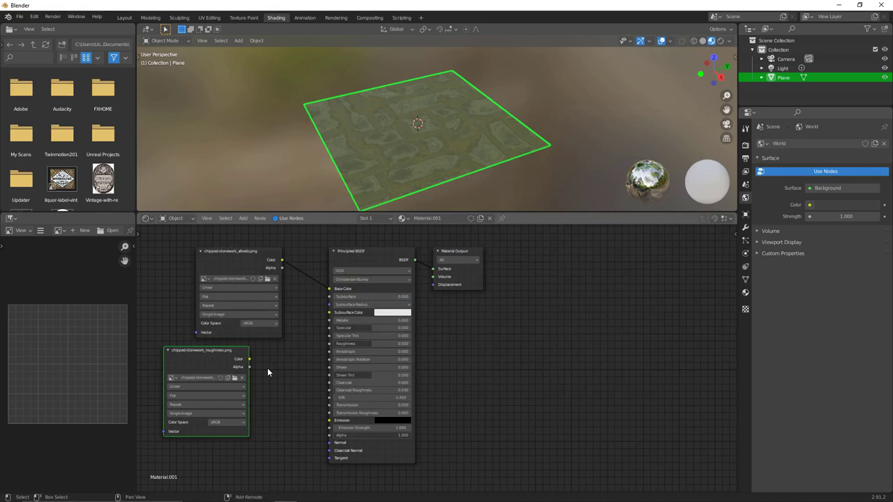
# Step: Add a Color > Invert node and route the roughness map through it into Roughness
pyautogui.hotkey('shift', 'a')
pyautogui.click(243, 218)
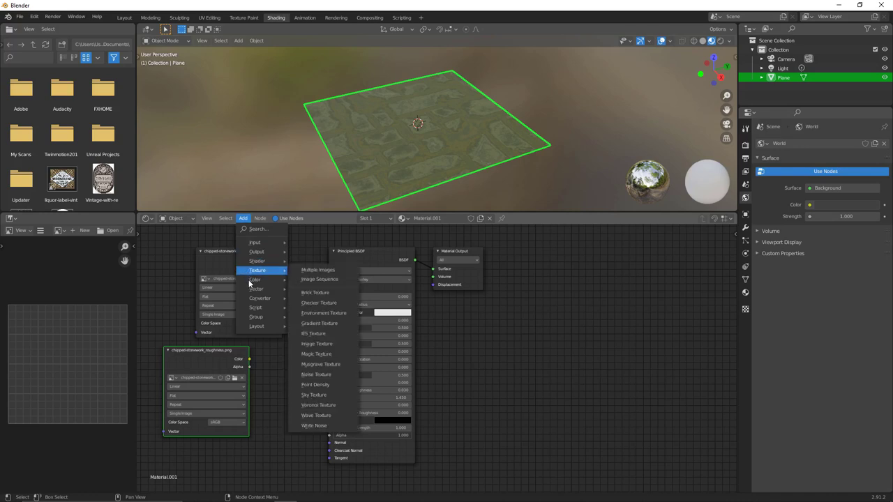
pyautogui.moveTo(255, 280)
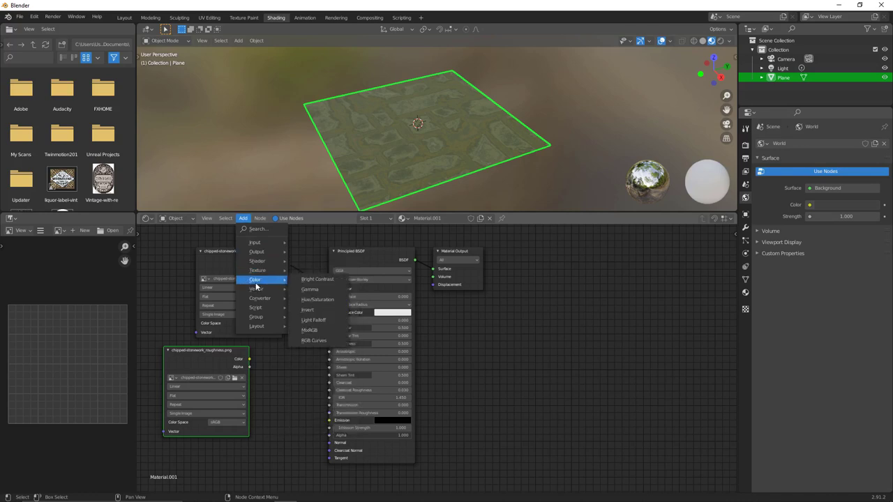
pyautogui.click(310, 312)
pyautogui.click(262, 359)
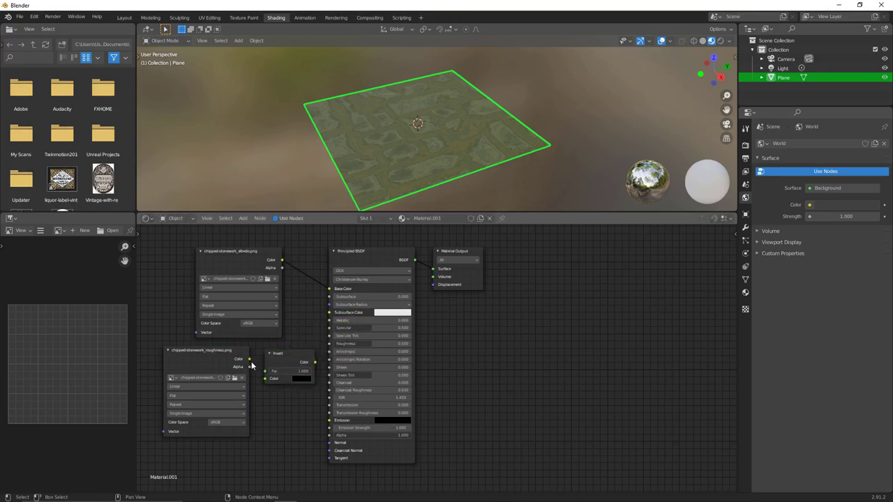
pyautogui.moveTo(249, 366)
pyautogui.mouseDown()
pyautogui.moveTo(287, 387)
pyautogui.moveTo(300, 359)
pyautogui.moveTo(329, 344)
pyautogui.mouseUp()
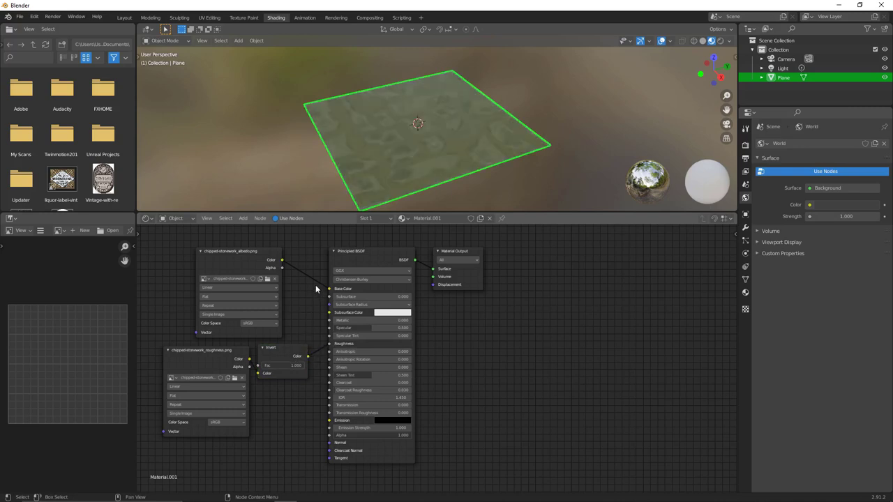
pyautogui.moveTo(428, 145)
pyautogui.mouseDown(button='middle')
pyautogui.moveTo(391, 133)
pyautogui.moveTo(418, 144)
pyautogui.mouseUp(button='middle')
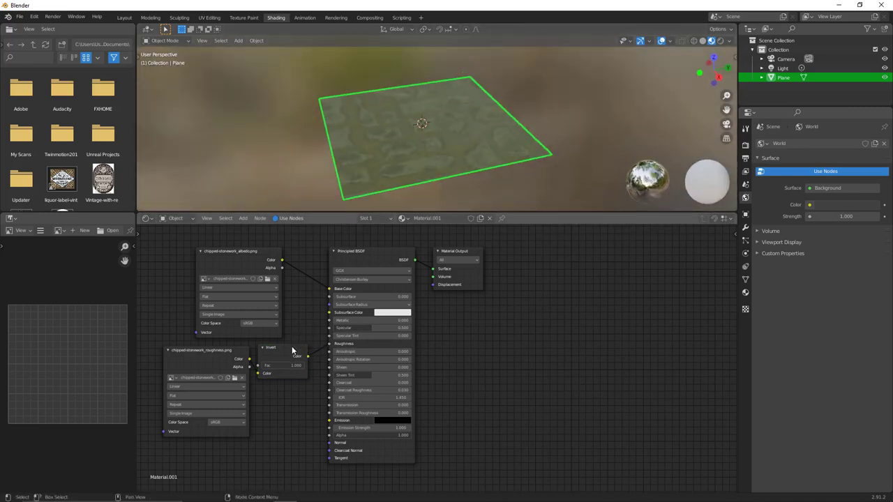
pyautogui.moveTo(229, 358); pyautogui.dragTo(229, 362)
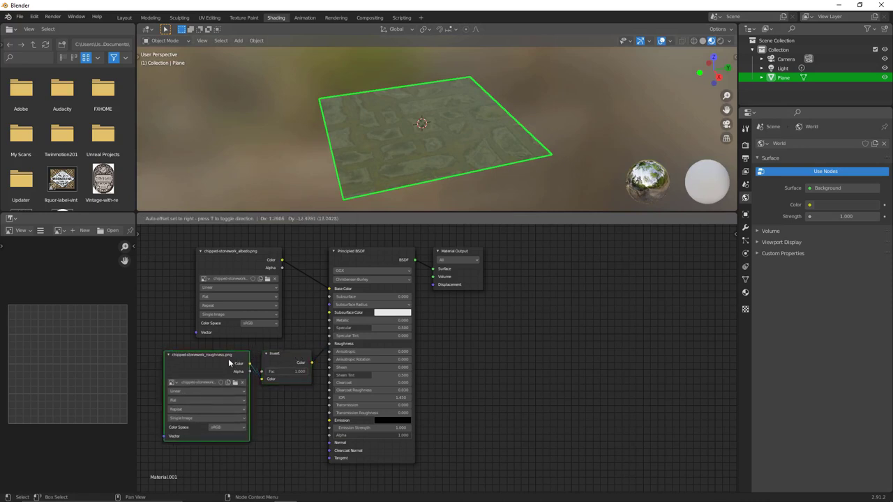
pyautogui.click(284, 357)
pyautogui.scroll(-1, 290, 352)
pyautogui.scroll(-2, 283, 359)
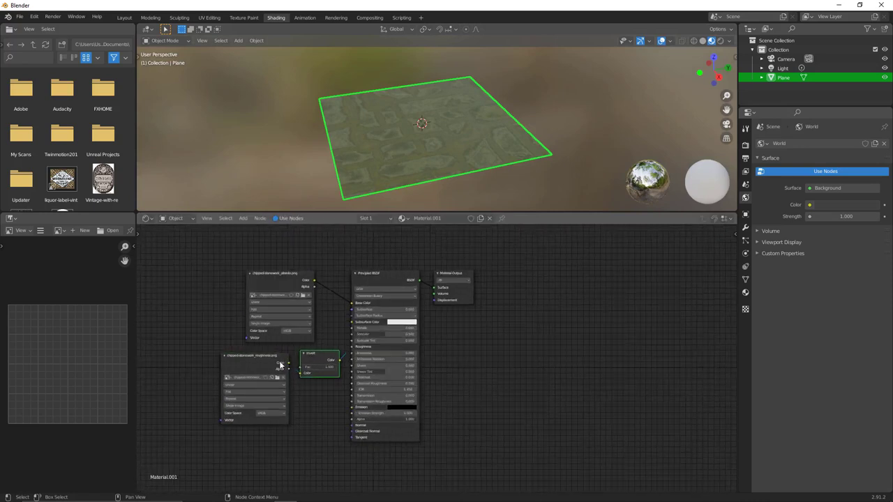
pyautogui.click(262, 361)
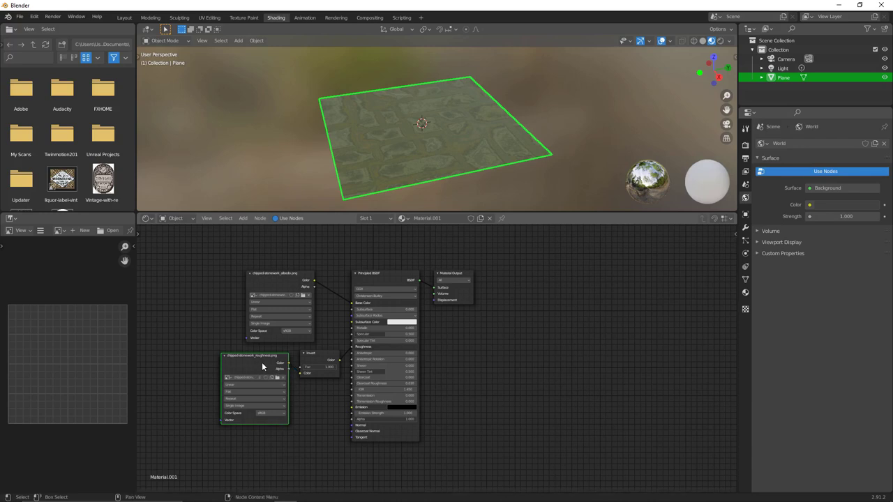
# Step: Duplicate the roughness Image Texture node below the others and align the node layout
pyautogui.hotkey('shift', 'd')
pyautogui.click(268, 445)
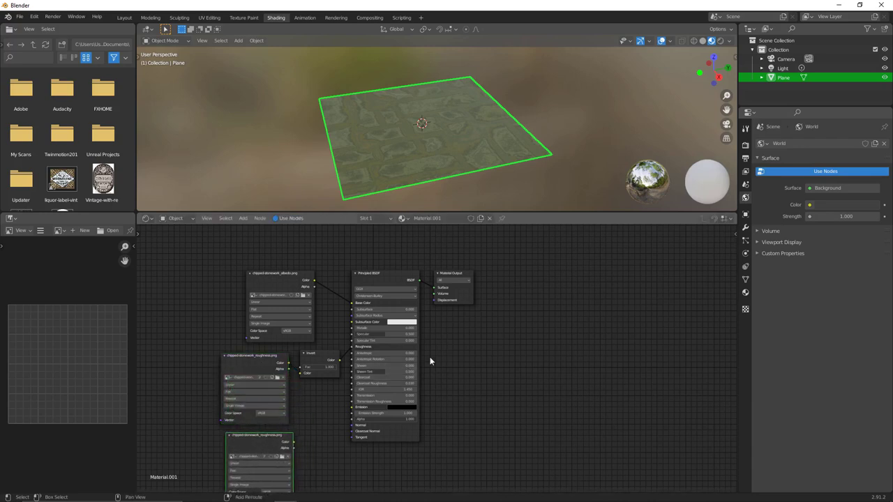
pyautogui.moveTo(430, 357); pyautogui.dragTo(457, 323, button='middle')
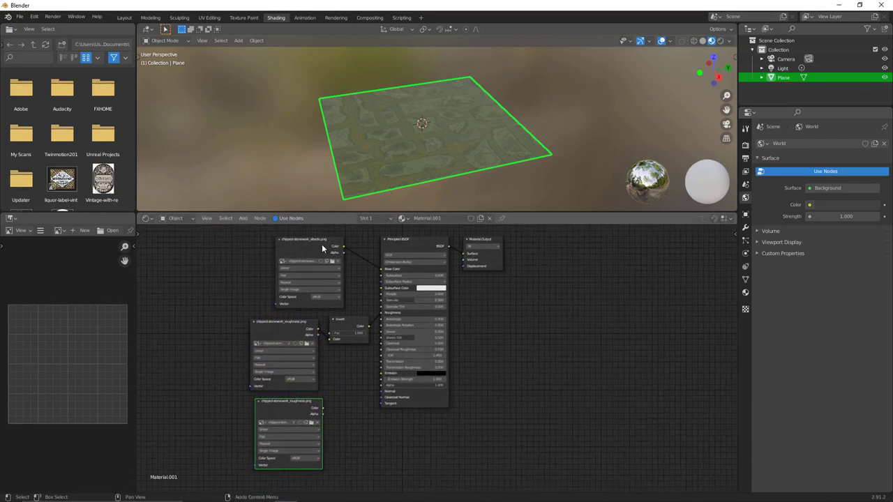
pyautogui.moveTo(322, 244); pyautogui.dragTo(308, 240)
pyautogui.moveTo(291, 322); pyautogui.dragTo(353, 320)
pyautogui.moveTo(297, 403); pyautogui.dragTo(300, 399)
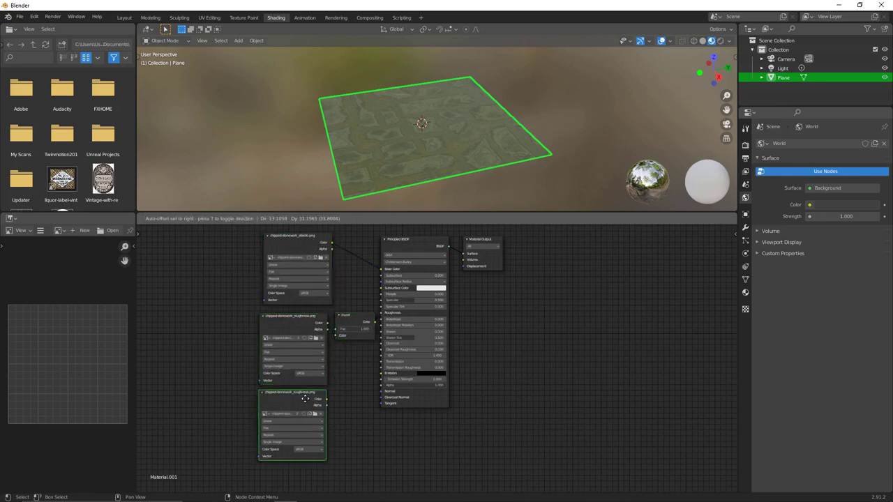
# Step: Add a Vector > Normal Map node beside the shader and enlarge the node editor
pyautogui.hotkey('shift', 'a')
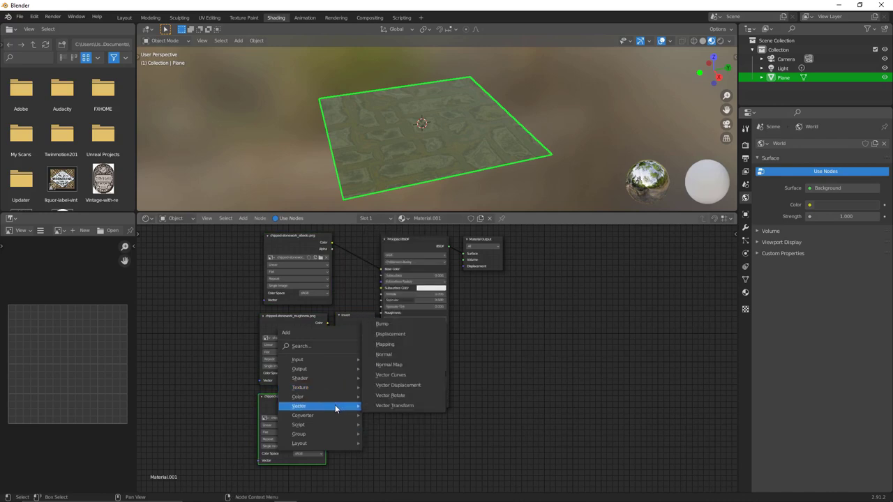
pyautogui.moveTo(300, 407)
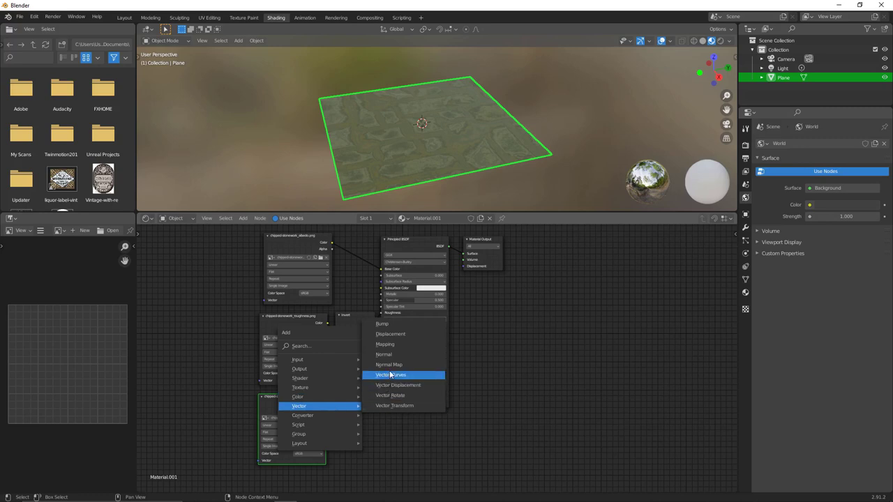
pyautogui.click(392, 369)
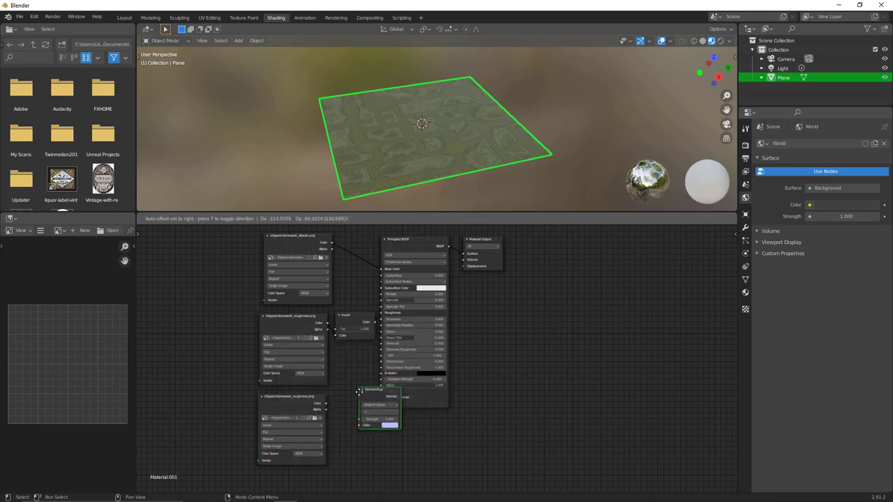
pyautogui.click(339, 363)
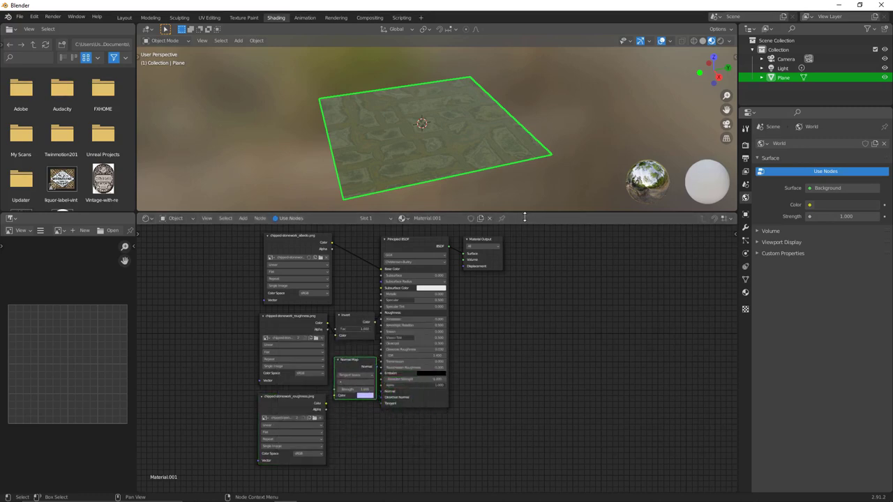
pyautogui.moveTo(518, 213); pyautogui.dragTo(528, 193)
pyautogui.scroll(2, 330, 396)
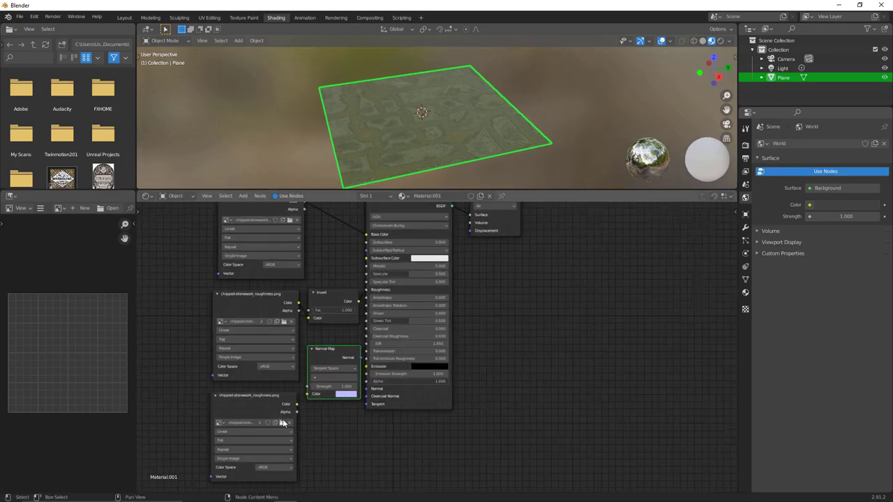
pyautogui.scroll(1, 279, 408)
pyautogui.moveTo(249, 413); pyautogui.dragTo(244, 408)
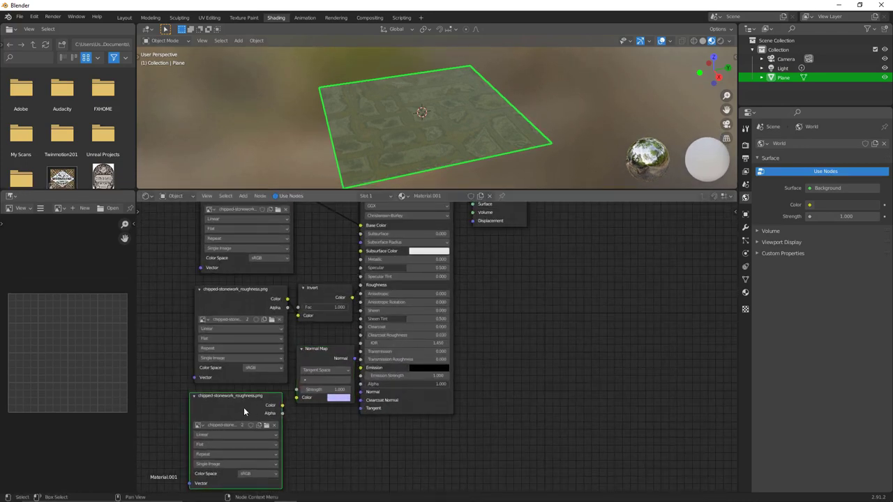
# Step: Replace the bottom node's roughness image with chipped-stonework_normal-ogl.png
pyautogui.click(265, 426)
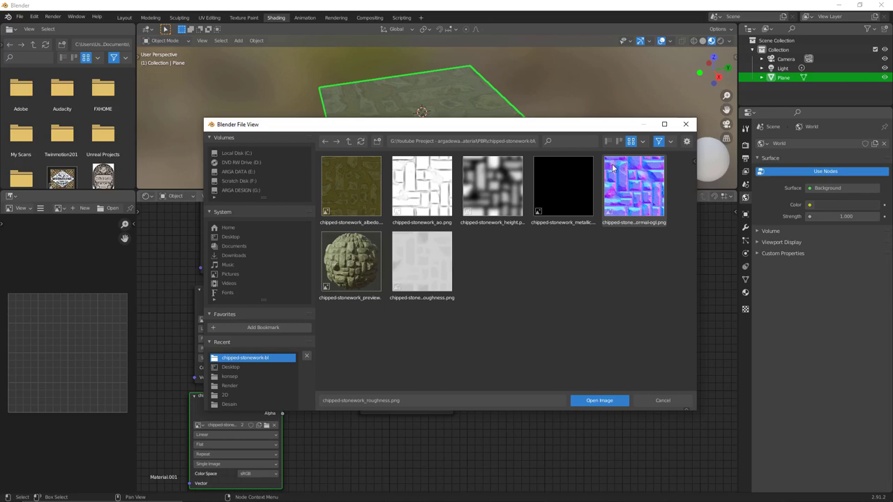
pyautogui.click(633, 198)
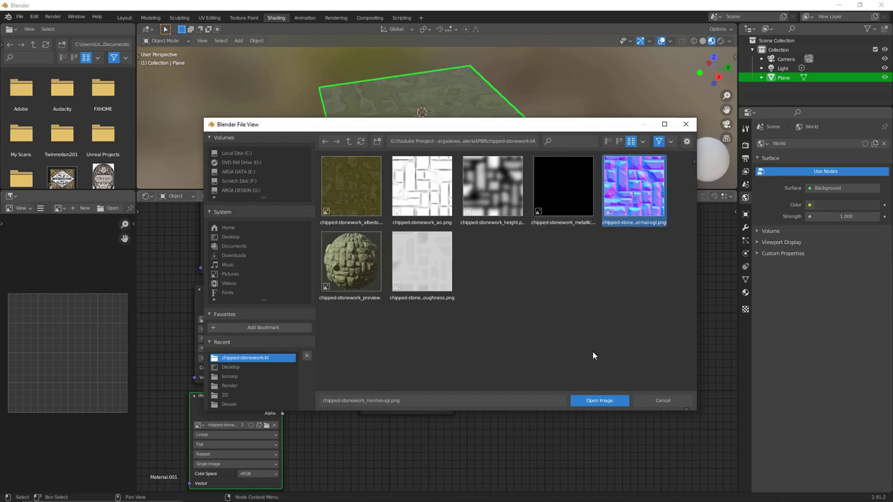
pyautogui.click(595, 400)
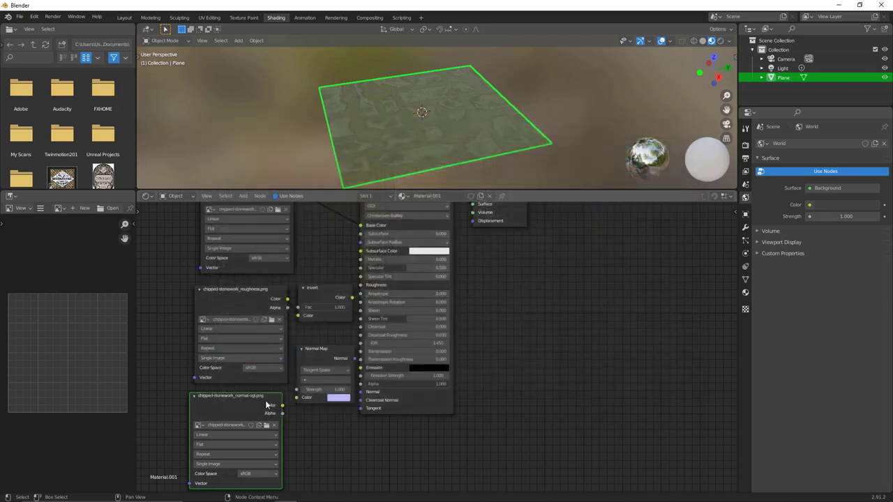
# Step: Wire the normal-ogl image's Color into the Normal Map node, and its Normal output into the Principled BSDF Normal
pyautogui.moveTo(282, 405); pyautogui.dragTo(297, 397)
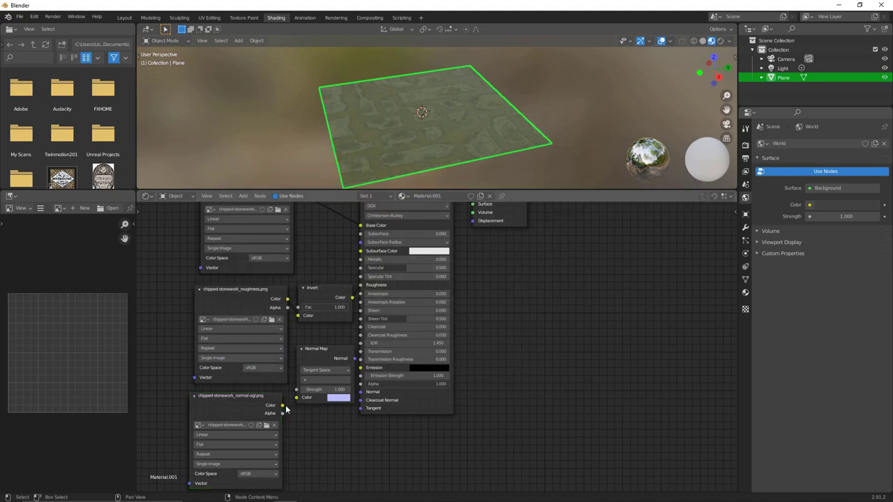
pyautogui.moveTo(344, 358); pyautogui.dragTo(359, 396)
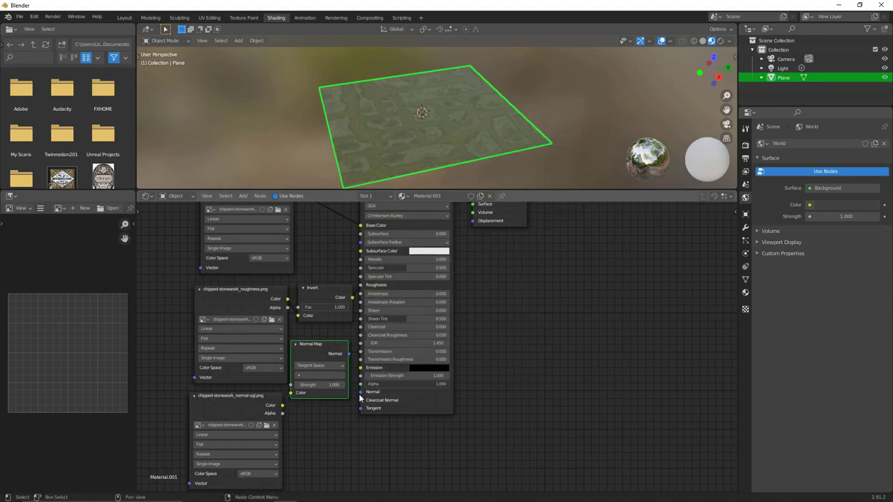
pyautogui.moveTo(350, 354); pyautogui.dragTo(359, 400)
pyautogui.moveTo(349, 353); pyautogui.dragTo(360, 392)
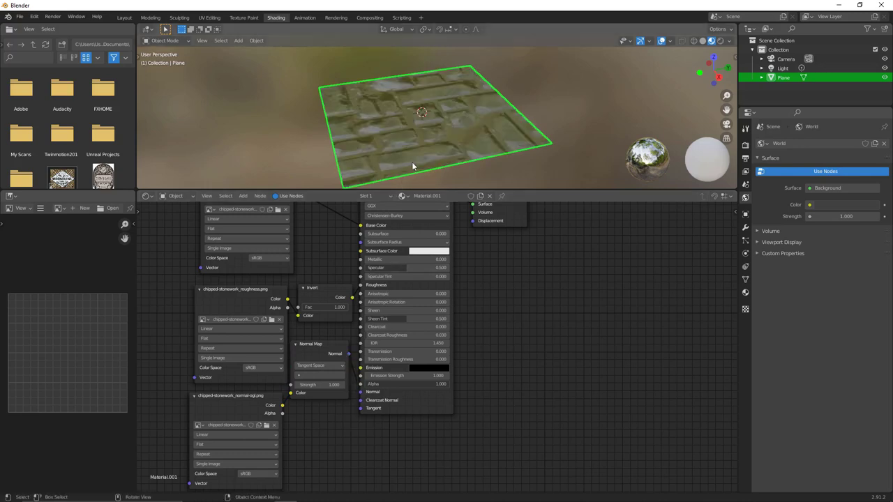
pyautogui.moveTo(444, 136)
pyautogui.mouseDown(button='middle')
pyautogui.moveTo(431, 133)
pyautogui.moveTo(428, 147)
pyautogui.mouseUp(button='middle')
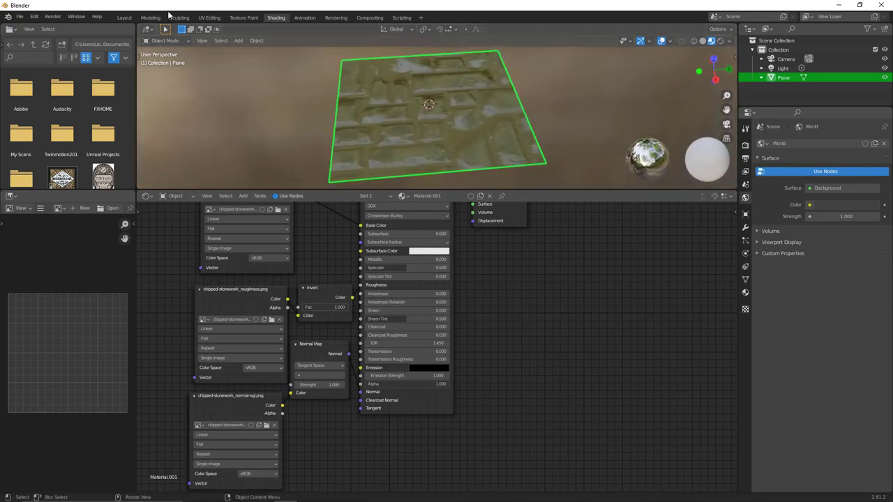
# Step: Switch to the Modeling workspace and preview the plane in Rendered viewport shading
pyautogui.click(148, 20)
pyautogui.scroll(7, 398, 276)
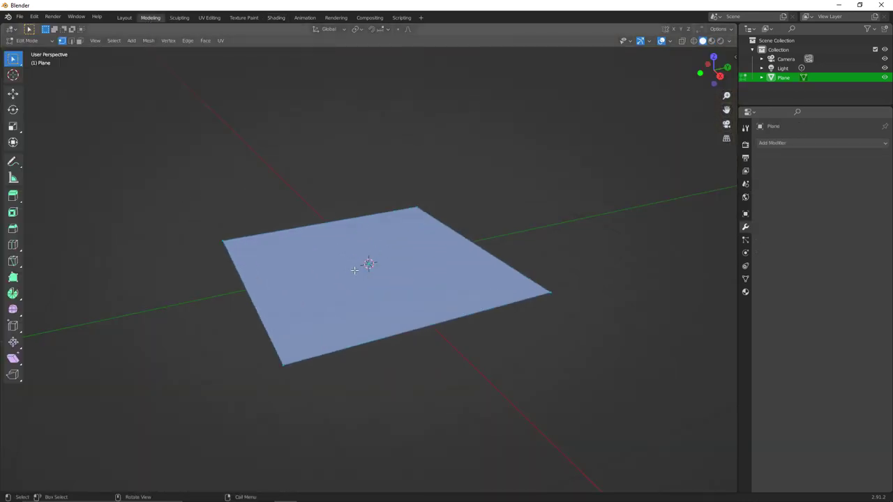
pyautogui.scroll(1, 398, 276)
pyautogui.press('z')
pyautogui.click(402, 223)
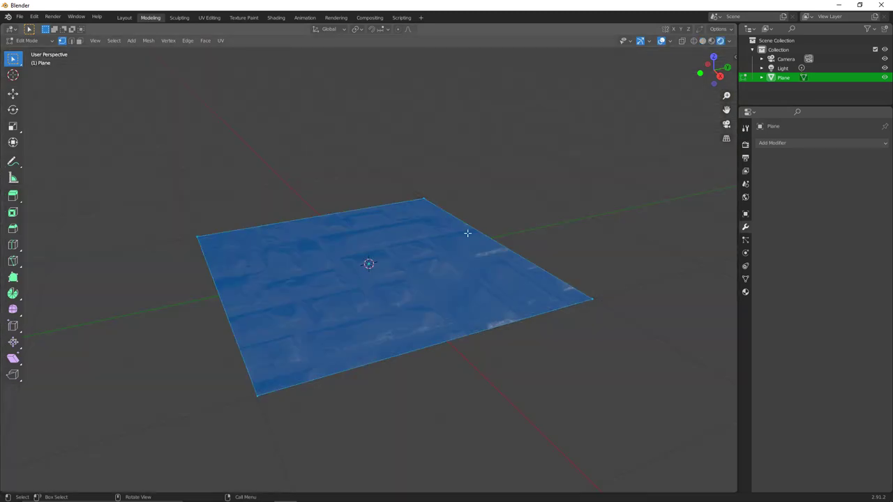
# Step: Set the World background color to black, return to Object Mode and deselect the plane
pyautogui.click(745, 197)
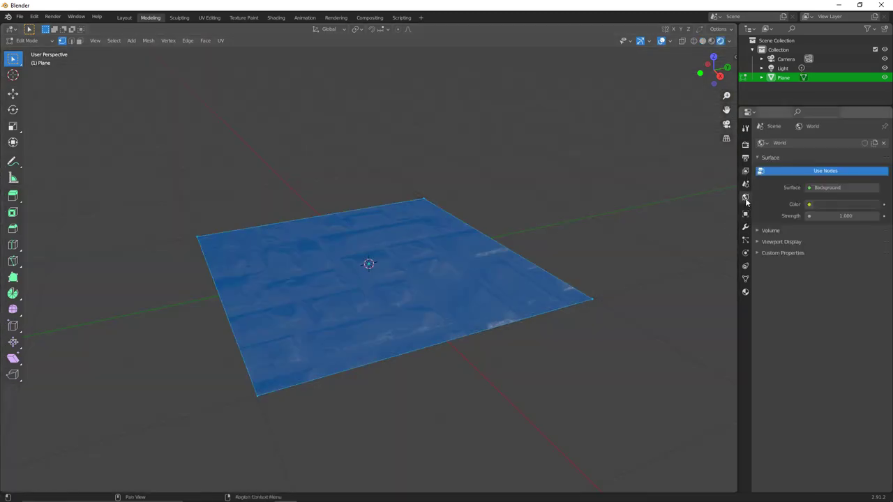
pyautogui.click(842, 204)
pyautogui.moveTo(874, 136); pyautogui.dragTo(874, 148)
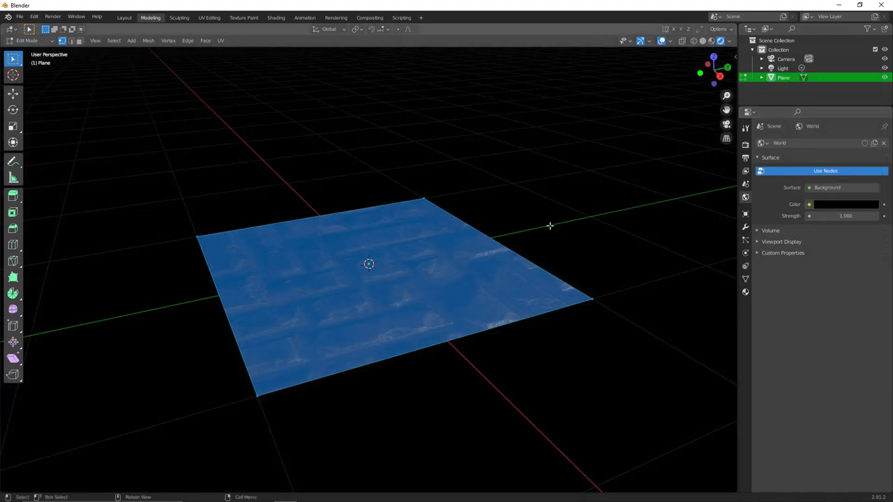
pyautogui.press('Tab')
pyautogui.hotkey('alt', 'a')
pyautogui.moveTo(455, 272); pyautogui.dragTo(433, 288, button='middle')
pyautogui.hotkey('shift', 'a')
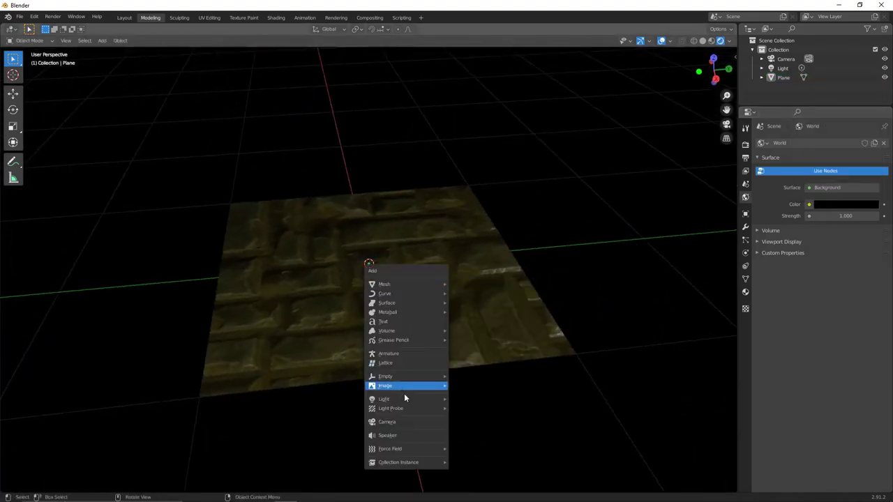
pyautogui.moveTo(385, 399)
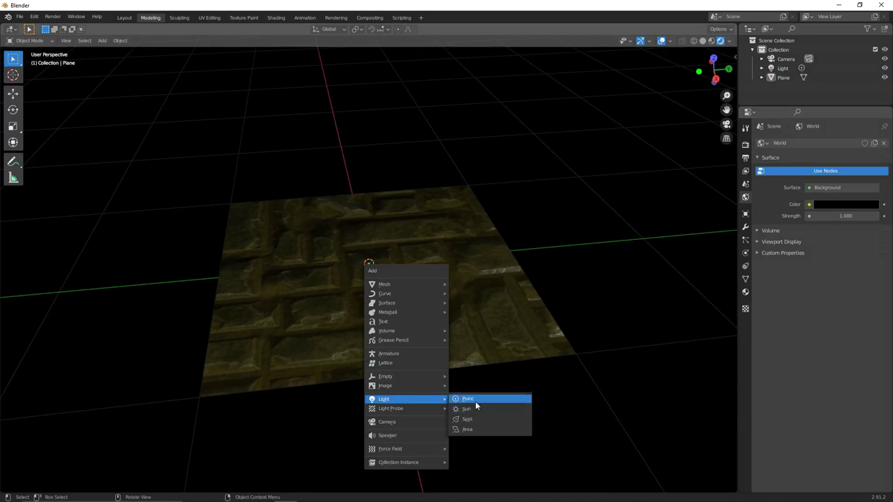
# Step: Add a Point light and raise it along Z above the plane
pyautogui.click(476, 402)
pyautogui.moveTo(384, 265); pyautogui.dragTo(378, 242, button='middle')
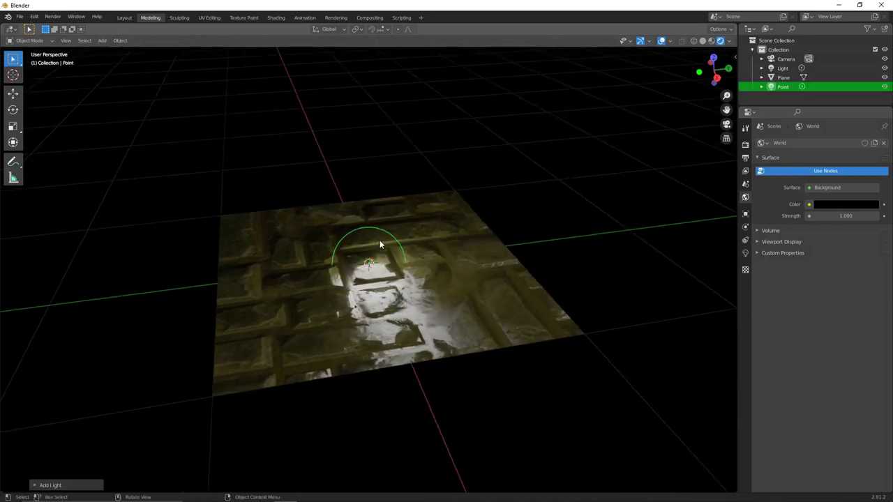
pyautogui.press('g')
pyautogui.press('z')
pyautogui.click(488, 218)
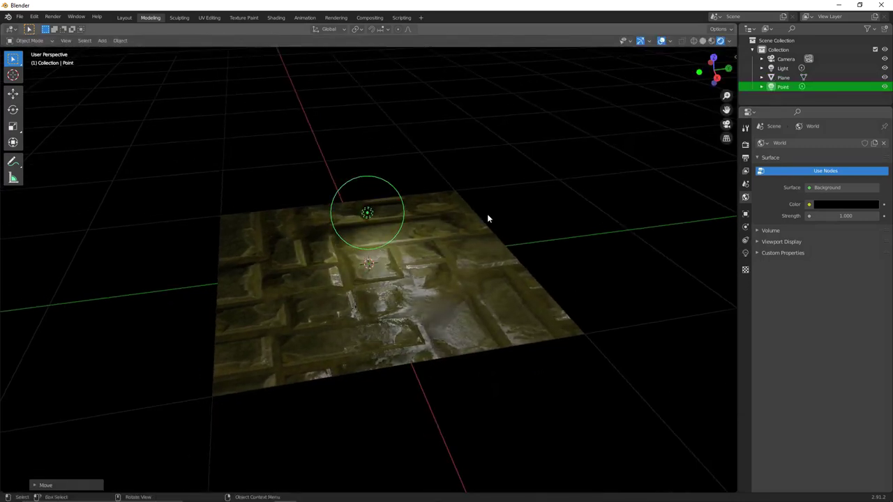
# Step: Turn off viewport overlays and view the lit stone plane full-screen from above
pyautogui.moveTo(445, 233); pyautogui.dragTo(457, 230, button='middle')
pyautogui.click(661, 41)
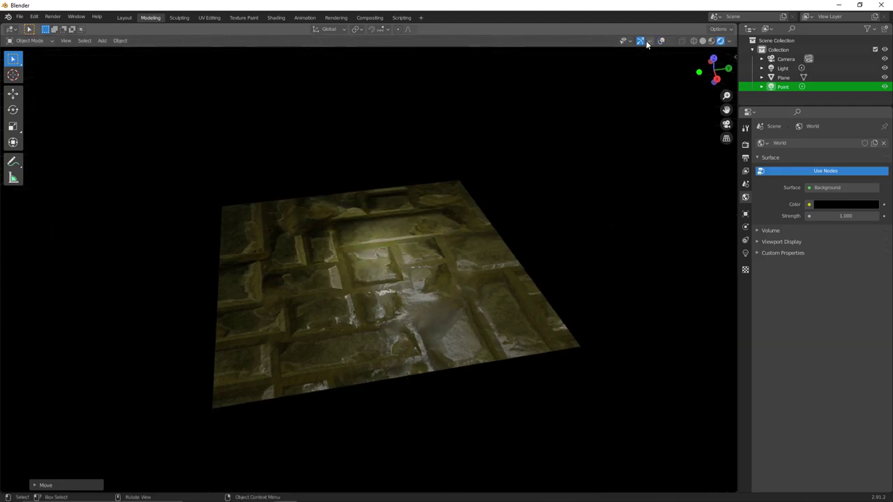
pyautogui.moveTo(566, 117); pyautogui.dragTo(485, 191, button='middle')
pyautogui.scroll(4, 447, 245)
pyautogui.moveTo(448, 245); pyautogui.dragTo(432, 188, button='middle')
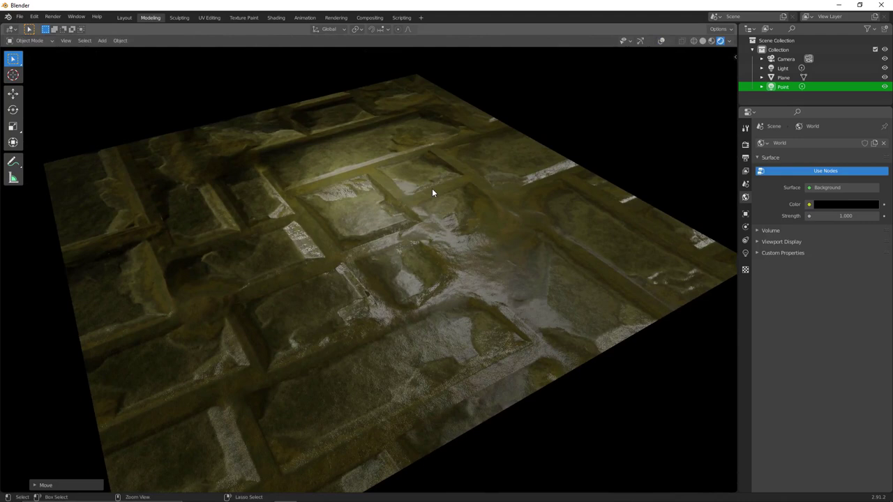
pyautogui.hotkey('ctrl', 'alt', 'space')
pyautogui.moveTo(441, 201)
pyautogui.mouseDown(button='middle')
pyautogui.moveTo(416, 167)
pyautogui.moveTo(316, 149)
pyautogui.mouseUp(button='middle')
pyautogui.scroll(-5, 417, 176)
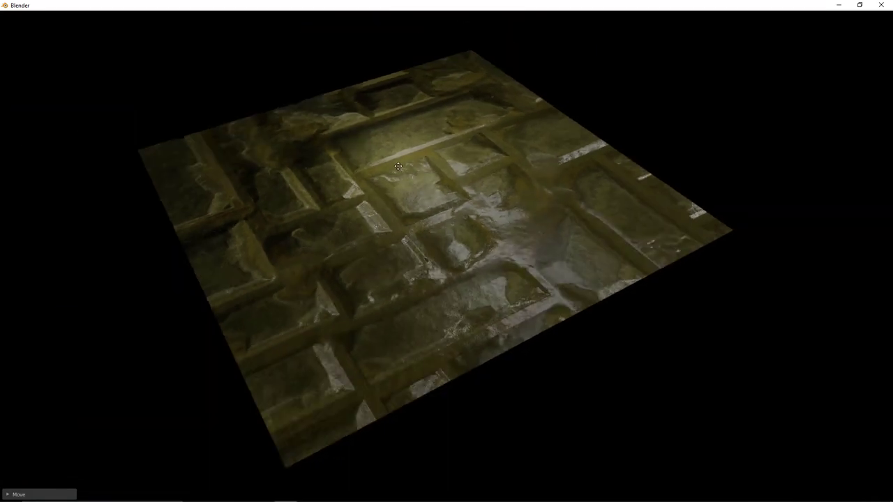
# Step: Move the Point light to a new spot over the stone plane, then exit fullscreen
pyautogui.moveTo(317, 149)
pyautogui.mouseDown()
pyautogui.moveTo(353, 213)
pyautogui.moveTo(623, 200)
pyautogui.moveTo(646, 121)
pyautogui.moveTo(610, 84)
pyautogui.moveTo(492, 38)
pyautogui.moveTo(313, 53)
pyautogui.moveTo(163, 90)
pyautogui.moveTo(136, 145)
pyautogui.moveTo(241, 276)
pyautogui.moveTo(349, 348)
pyautogui.moveTo(464, 374)
pyautogui.moveTo(616, 313)
pyautogui.moveTo(624, 244)
pyautogui.moveTo(618, 146)
pyautogui.moveTo(359, 133)
pyautogui.moveTo(645, 132)
pyautogui.moveTo(593, 133)
pyautogui.moveTo(626, 136)
pyautogui.moveTo(648, 153)
pyautogui.moveTo(638, 169)
pyautogui.moveTo(656, 195)
pyautogui.moveTo(618, 164)
pyautogui.moveTo(599, 129)
pyautogui.moveTo(534, 100)
pyautogui.moveTo(582, 112)
pyautogui.moveTo(568, 136)
pyautogui.moveTo(407, 114)
pyautogui.moveTo(176, 122)
pyautogui.moveTo(269, 111)
pyautogui.moveTo(125, 152)
pyautogui.moveTo(336, 121)
pyautogui.moveTo(193, 118)
pyautogui.moveTo(392, 158)
pyautogui.mouseUp()
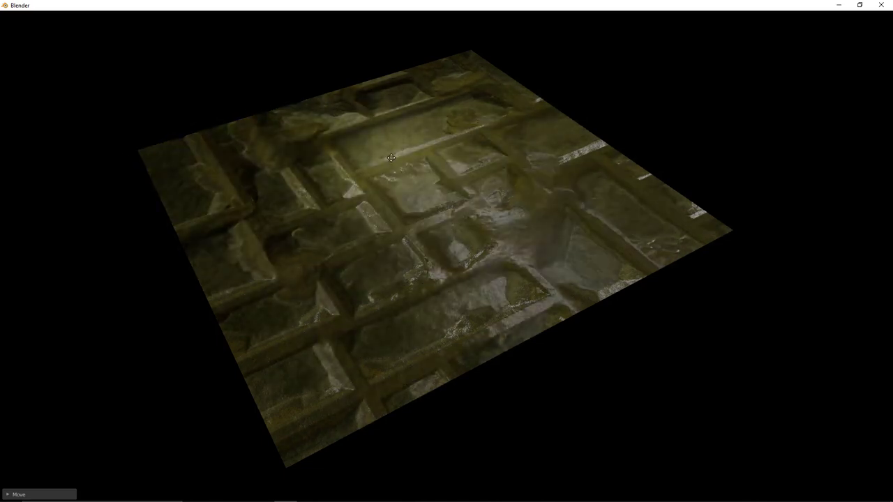
pyautogui.hotkey('ctrl', 'alt', 'space')
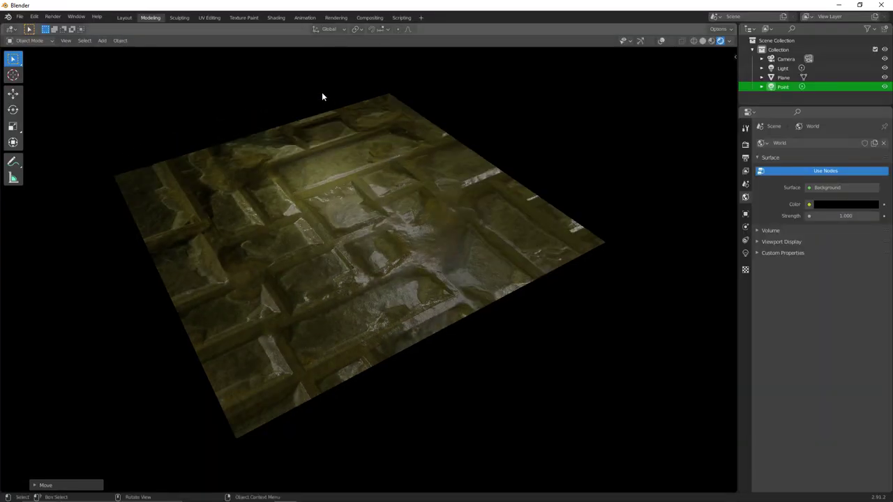
# Step: In the Shading workspace, use Rendered shading and select the Plane to show its material nodes
pyautogui.click(277, 19)
pyautogui.scroll(3, 402, 155)
pyautogui.press('z')
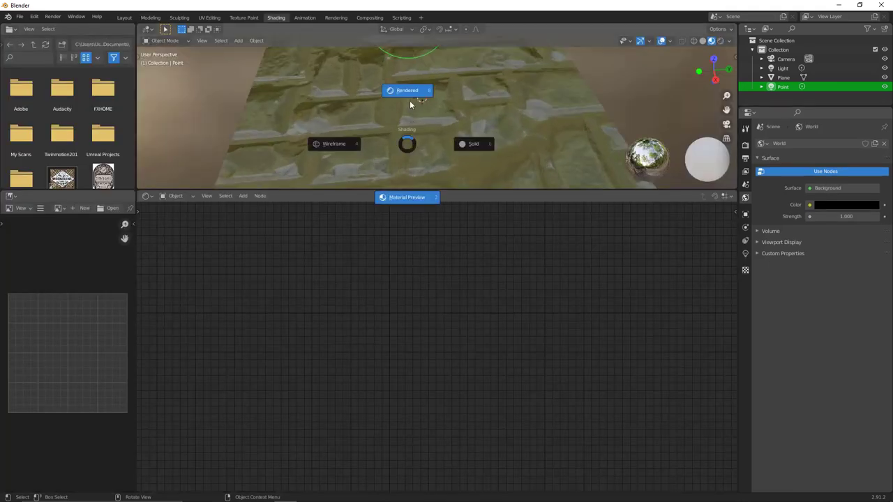
pyautogui.click(406, 92)
pyautogui.click(428, 147)
pyautogui.moveTo(428, 143); pyautogui.dragTo(443, 152, button='middle')
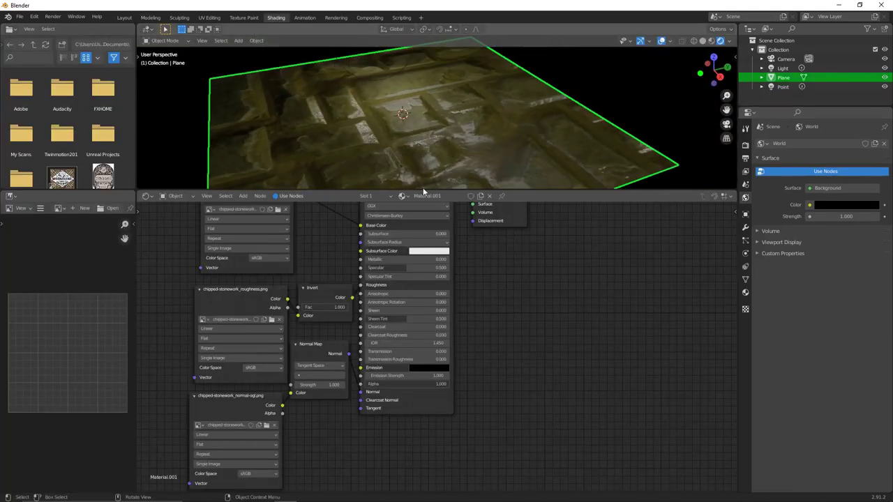
# Step: Test the roughness inversion, restore it to 1.000, and raise Normal Map Strength to 3.900
pyautogui.moveTo(342, 312); pyautogui.dragTo(301, 312)
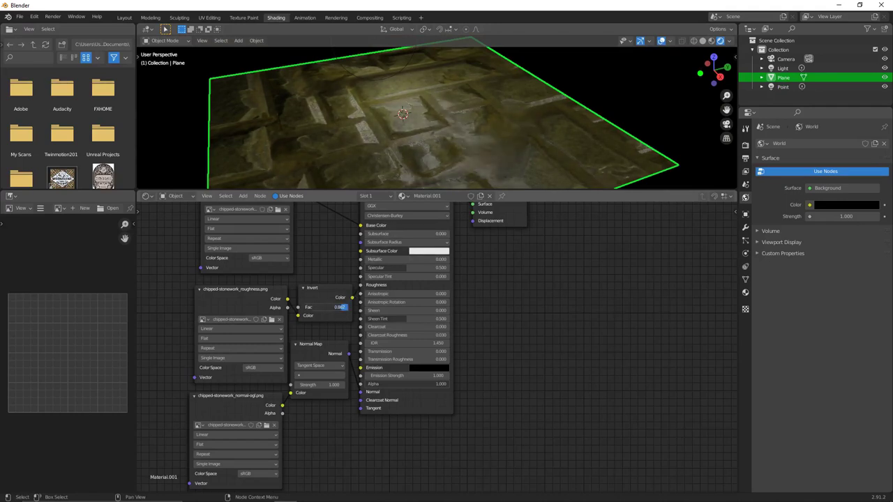
pyautogui.moveTo(302, 308); pyautogui.dragTo(342, 308)
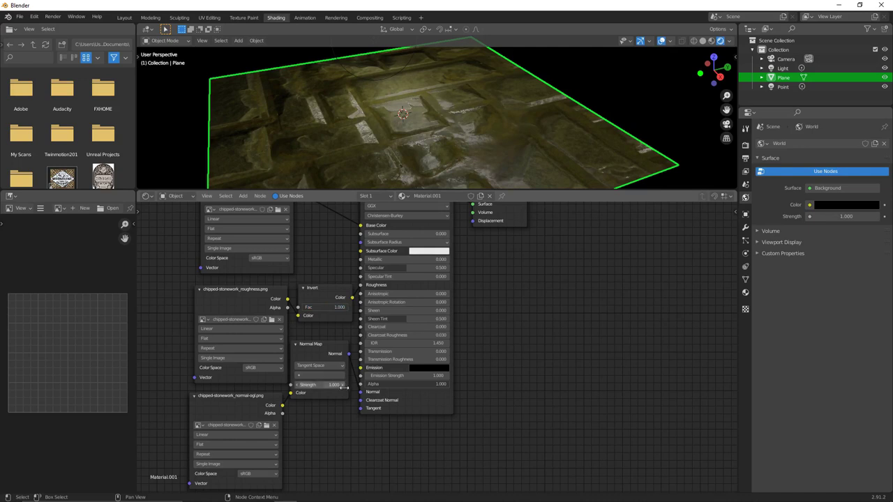
pyautogui.moveTo(328, 390)
pyautogui.mouseDown()
pyautogui.moveTo(369, 390)
pyautogui.moveTo(300, 384)
pyautogui.mouseUp()
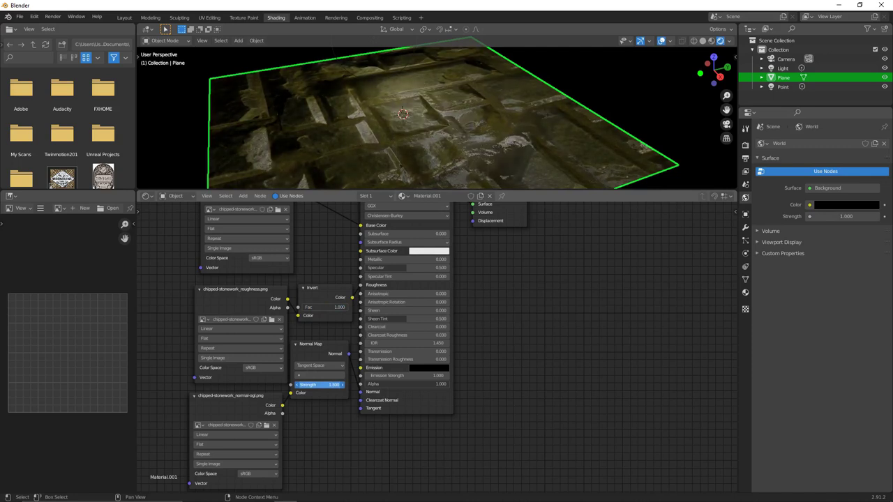